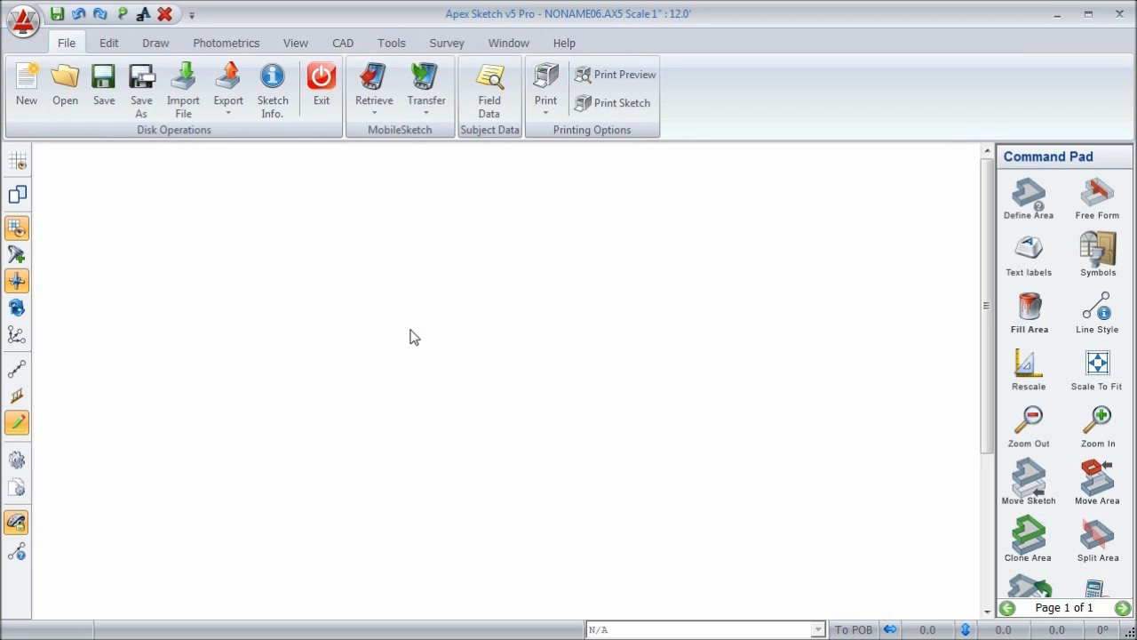
Step: Go from the CAD commands to the Help ribbon to show the licensing commands
{"action": "left_click", "coordinate": [343, 43]}
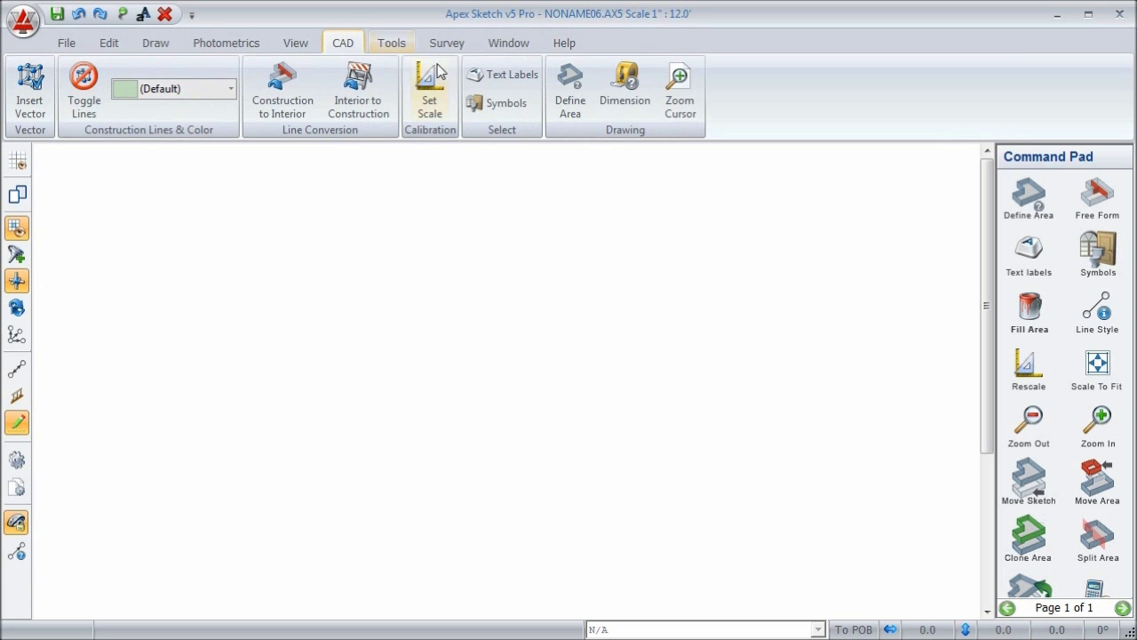
{"action": "left_click", "coordinate": [564, 43]}
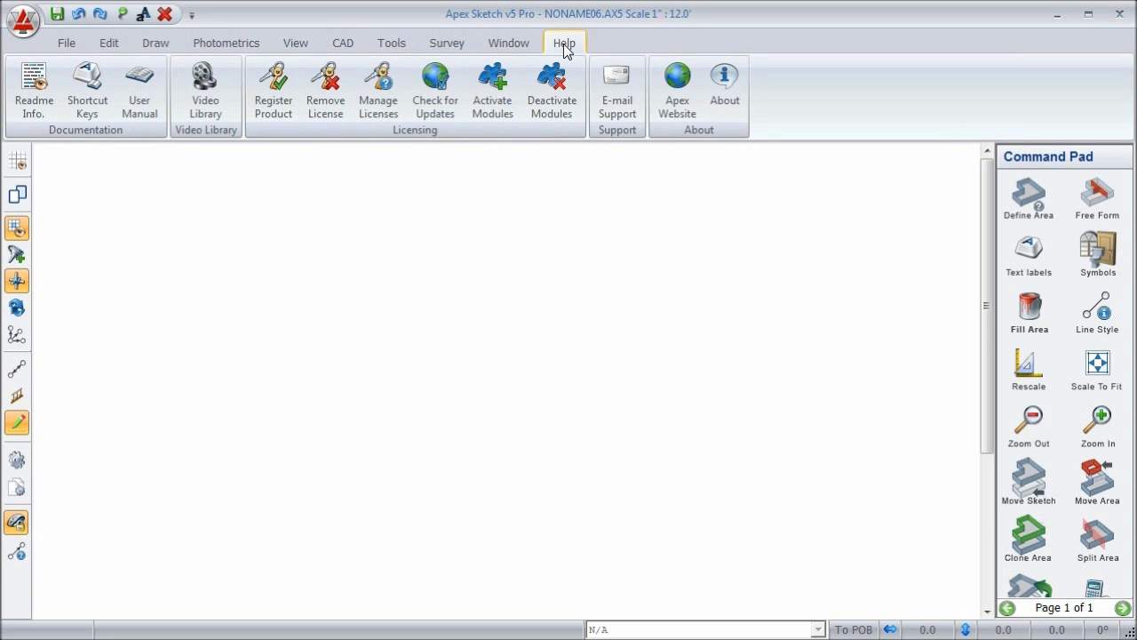
Step: Activate the CAD module through Help > Activate Modules, then return to the CAD commands
{"action": "left_click", "coordinate": [503, 97]}
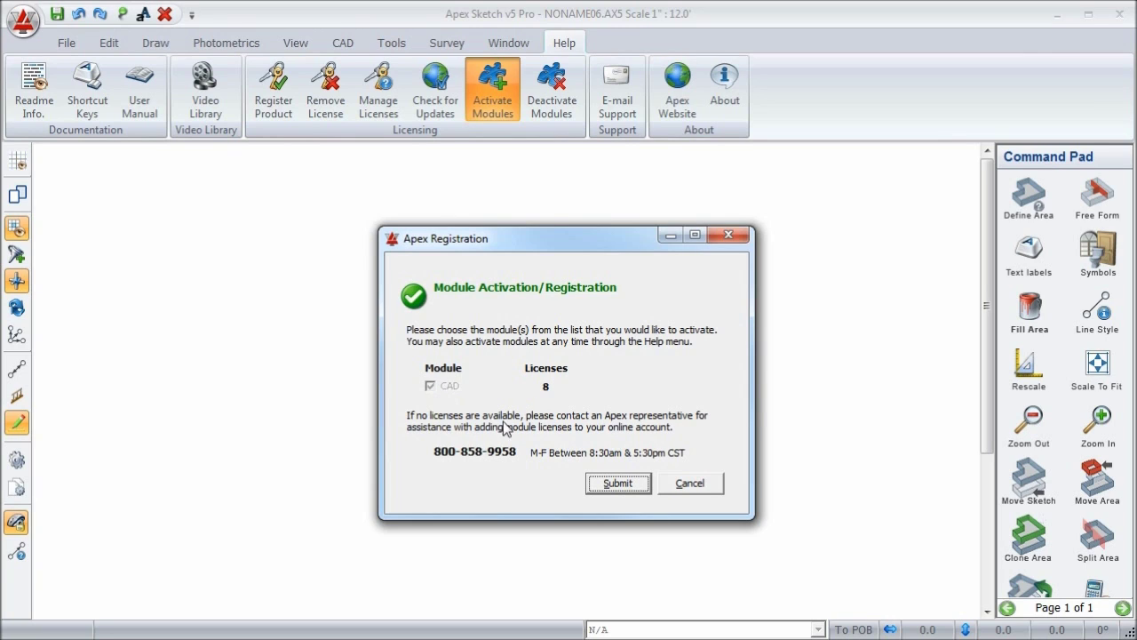
{"action": "left_click", "coordinate": [602, 485]}
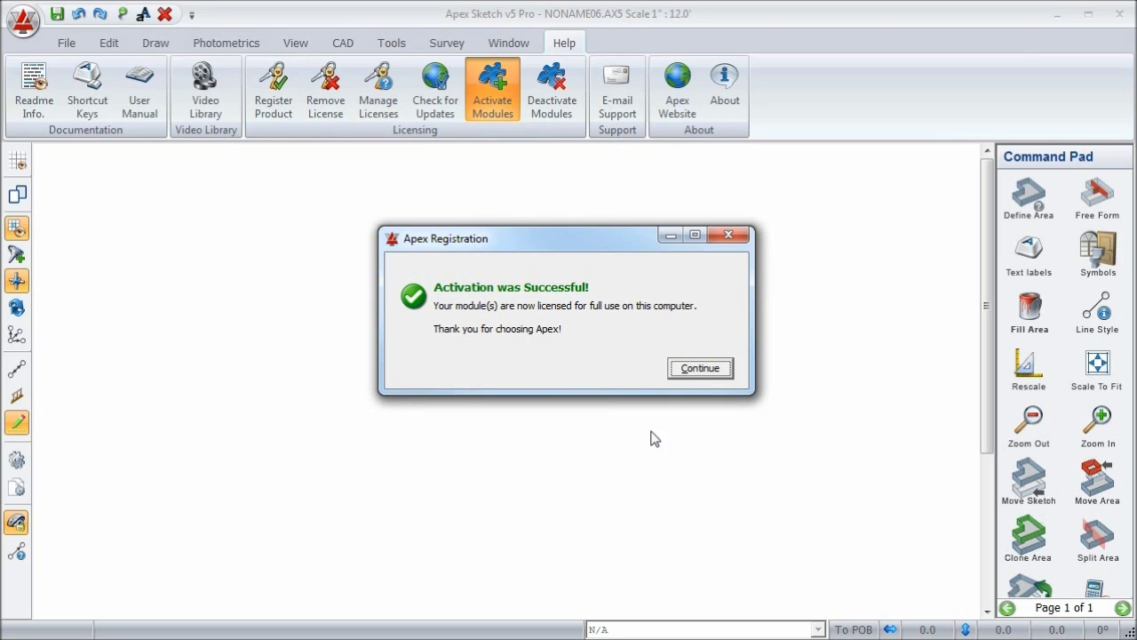
{"action": "left_click", "coordinate": [702, 369]}
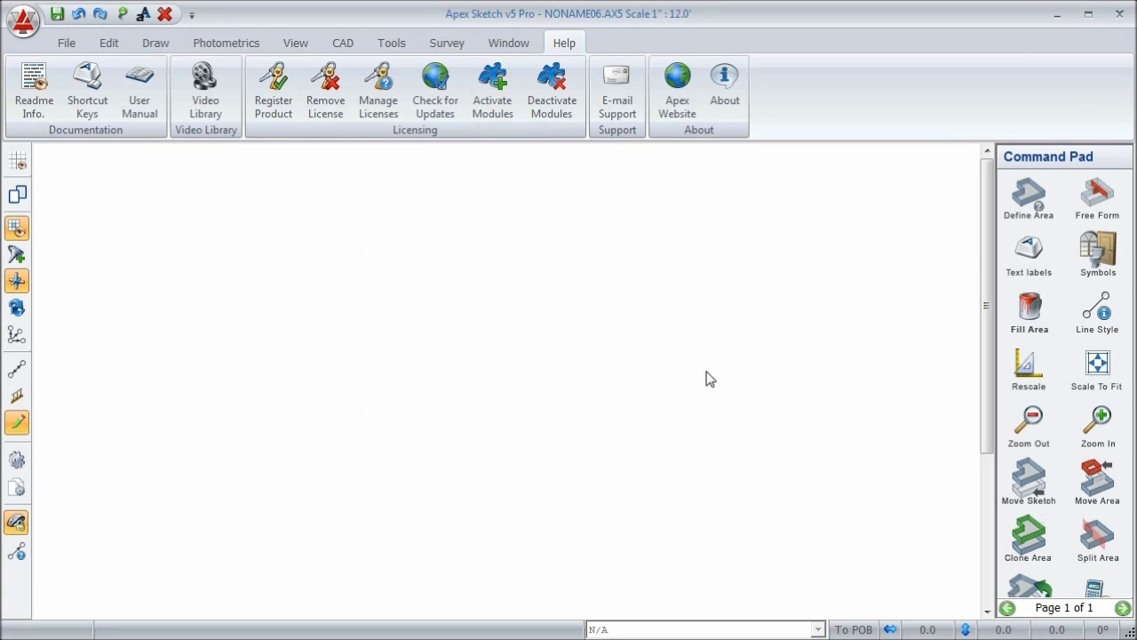
{"action": "left_click", "coordinate": [344, 47]}
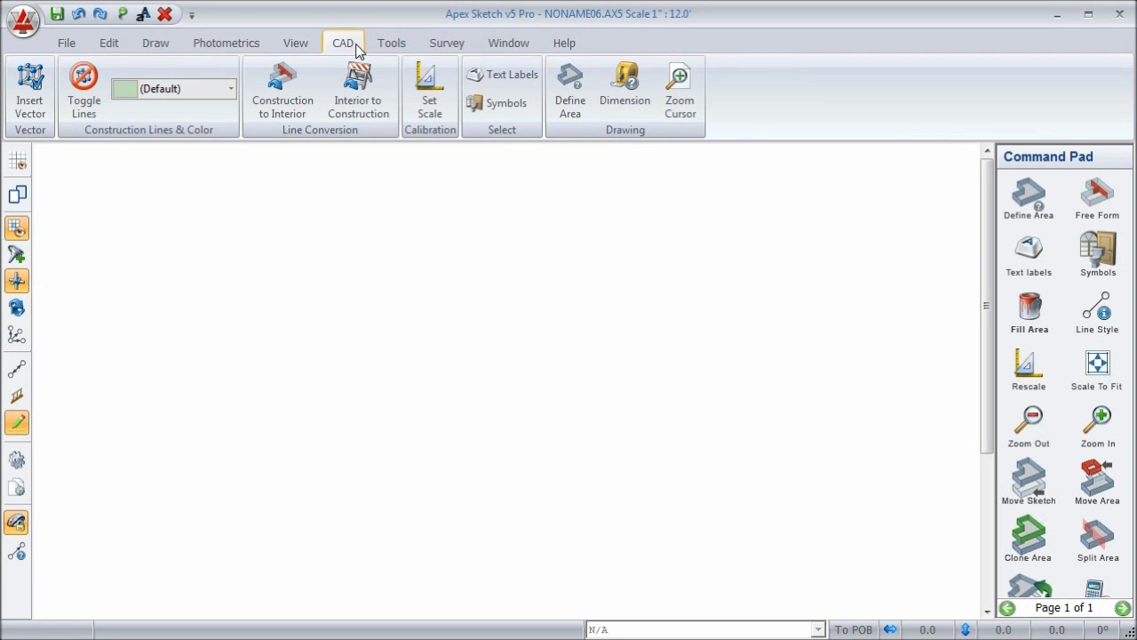
Step: Reopen and cancel Activate Modules, then open Tools > Configuration
{"action": "left_click", "coordinate": [564, 44]}
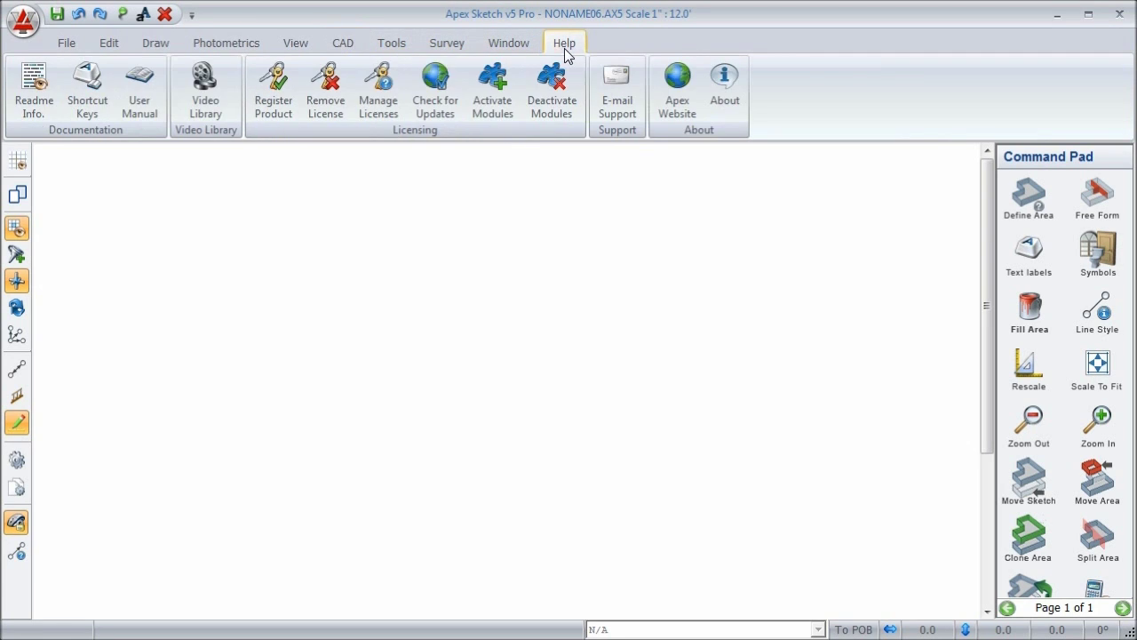
{"action": "left_click", "coordinate": [487, 96]}
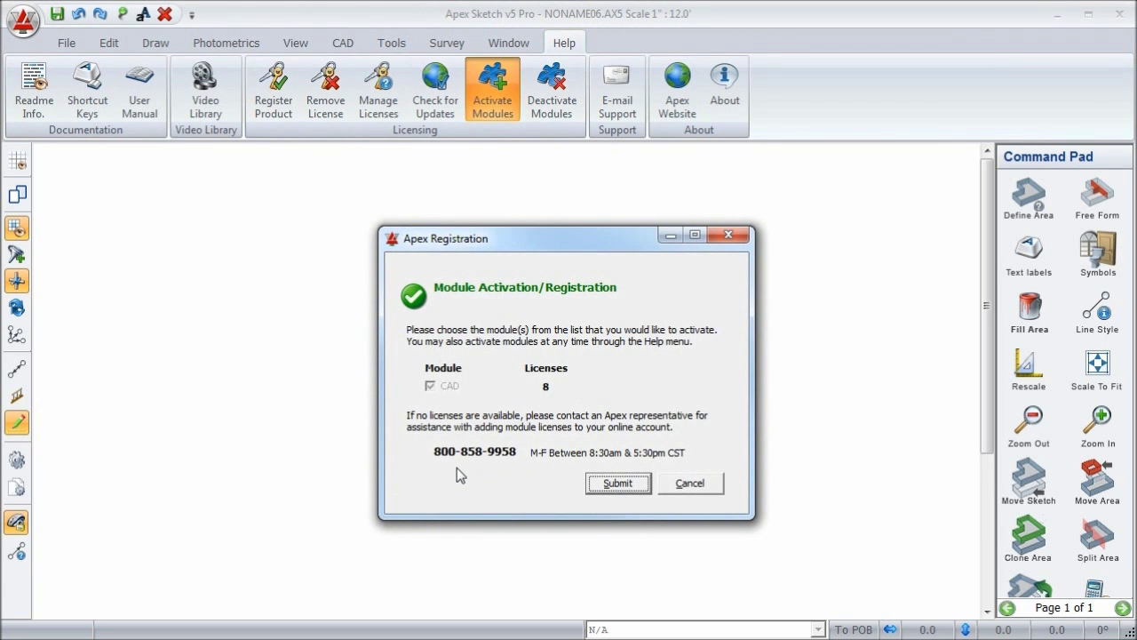
{"action": "left_click", "coordinate": [691, 484]}
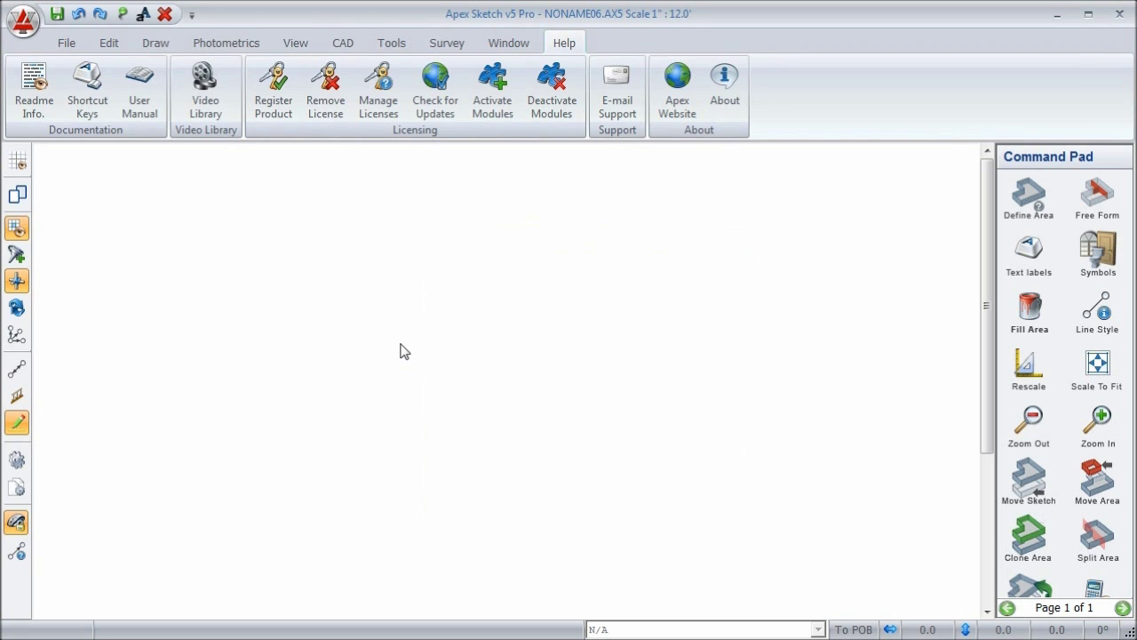
{"action": "left_click", "coordinate": [392, 44]}
{"action": "left_click", "coordinate": [658, 95]}
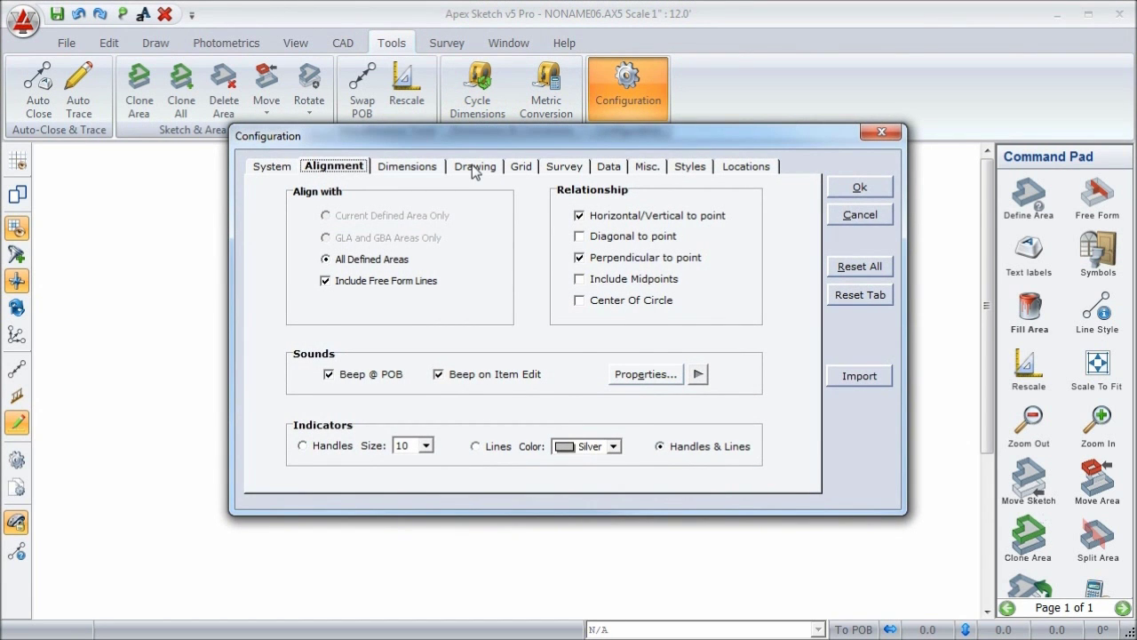
Step: Check the Drawing and Data configuration settings and apply them with Ok
{"action": "left_click", "coordinate": [471, 166]}
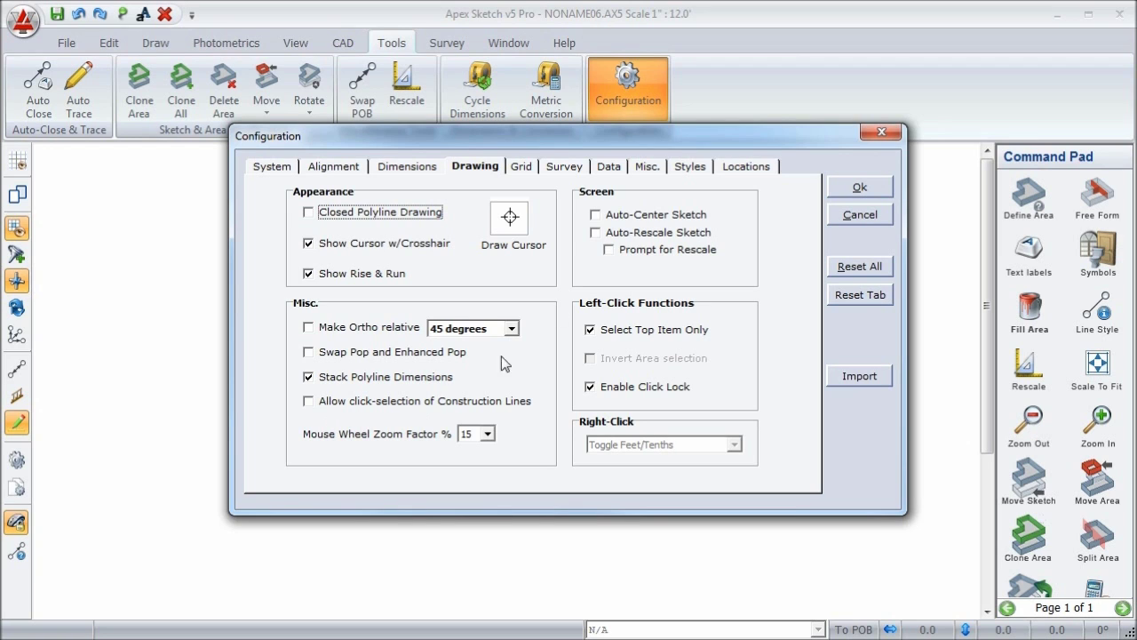
{"action": "left_click", "coordinate": [611, 166]}
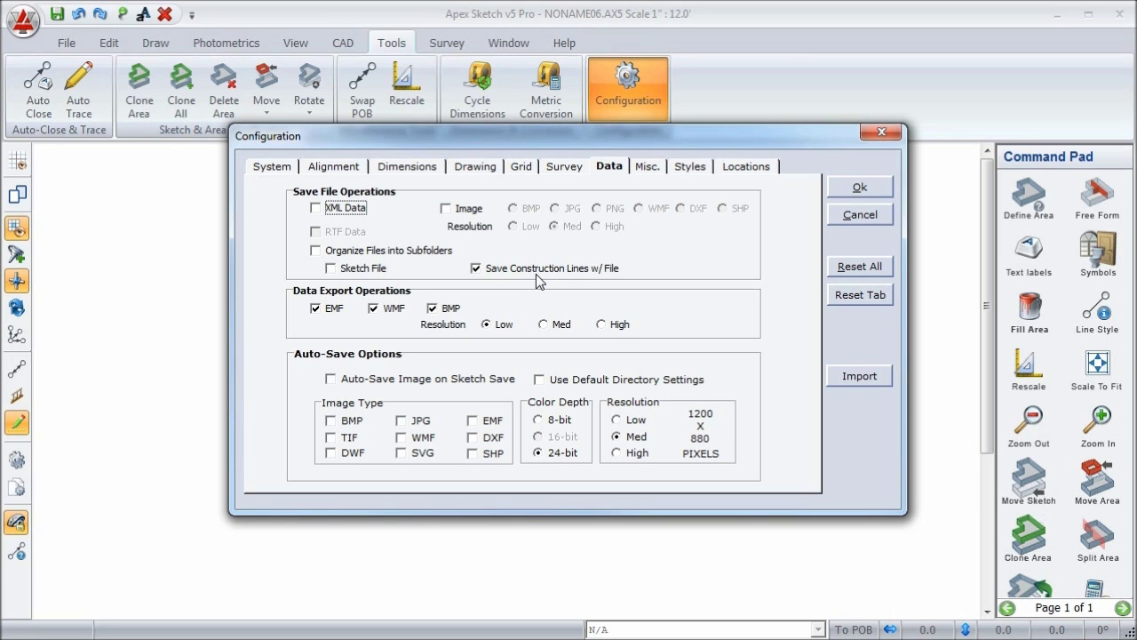
{"action": "left_click", "coordinate": [845, 190]}
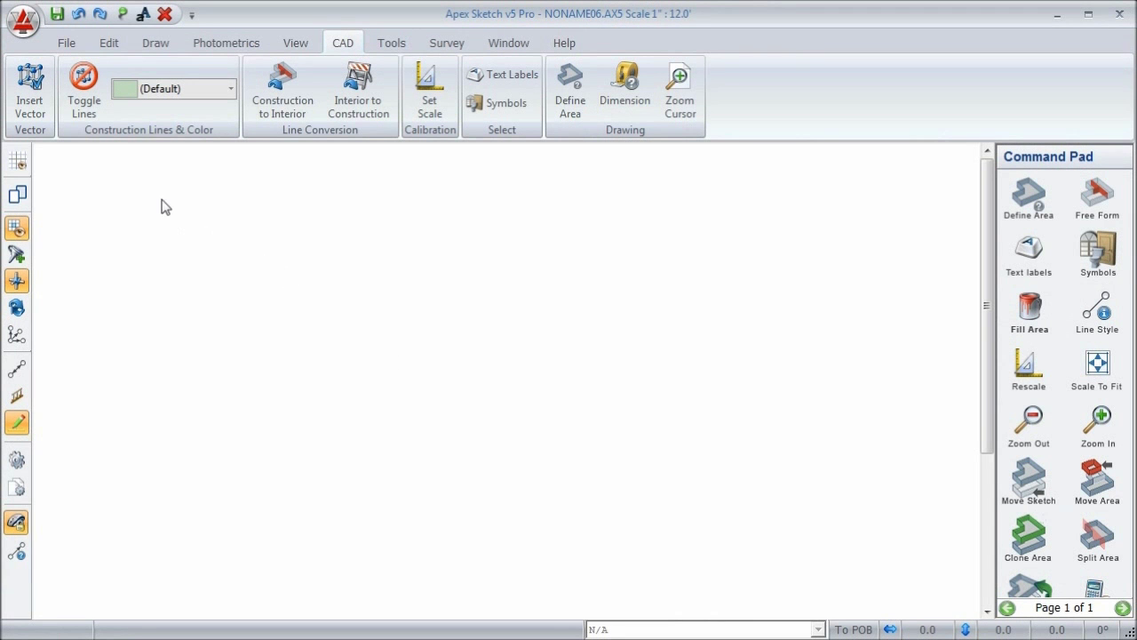
Step: Insert Lola.dwg from the Samples folder as a vector drawing to preview
{"action": "left_click", "coordinate": [36, 104]}
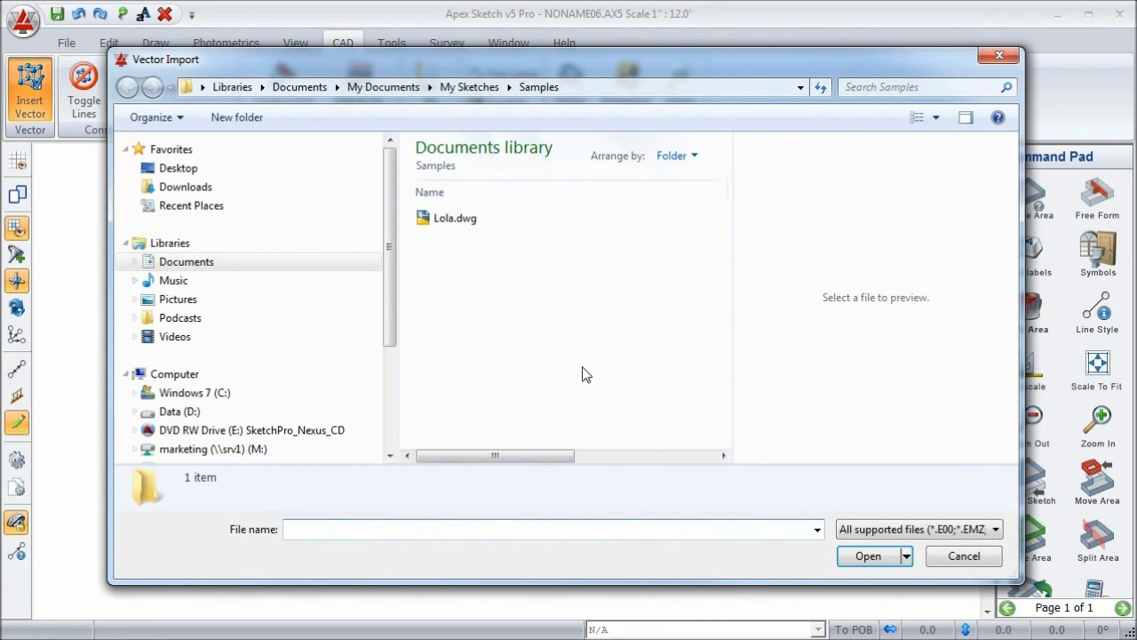
{"action": "left_click", "coordinate": [475, 224]}
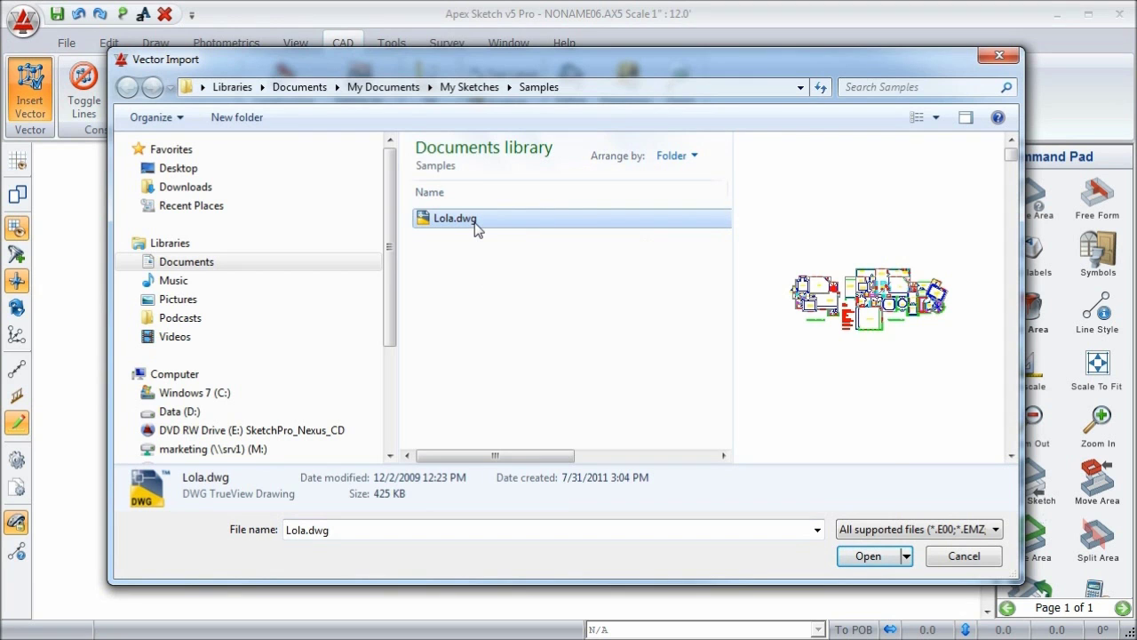
{"action": "left_click", "coordinate": [867, 556]}
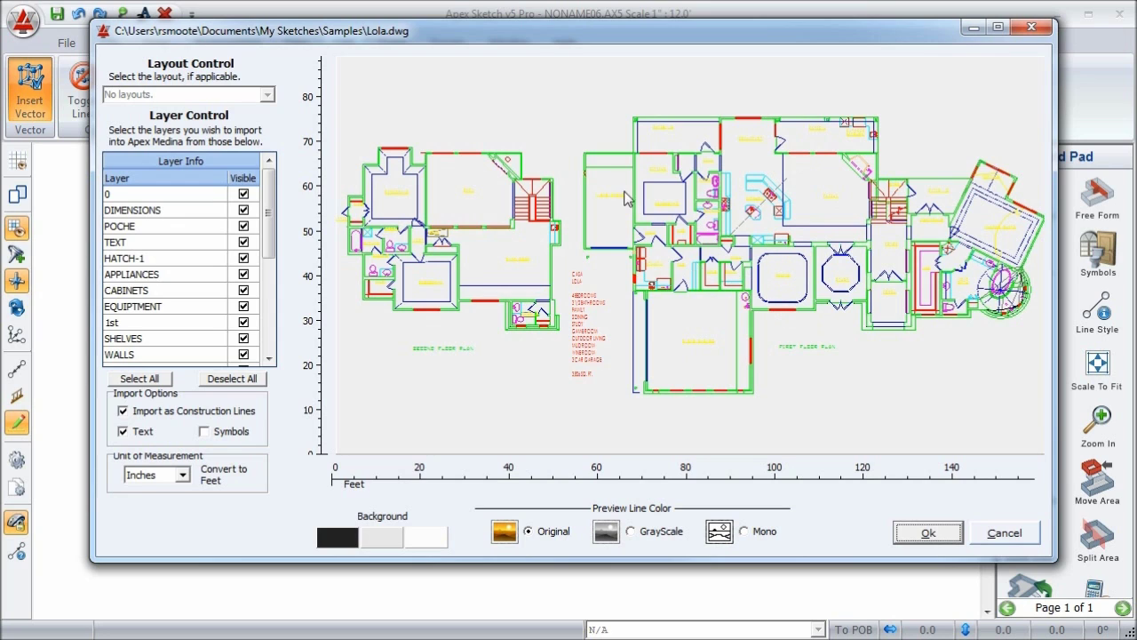
Step: Show the import preview with a black background and GrayScale line colours
{"action": "left_click", "coordinate": [425, 542]}
{"action": "left_click", "coordinate": [395, 541]}
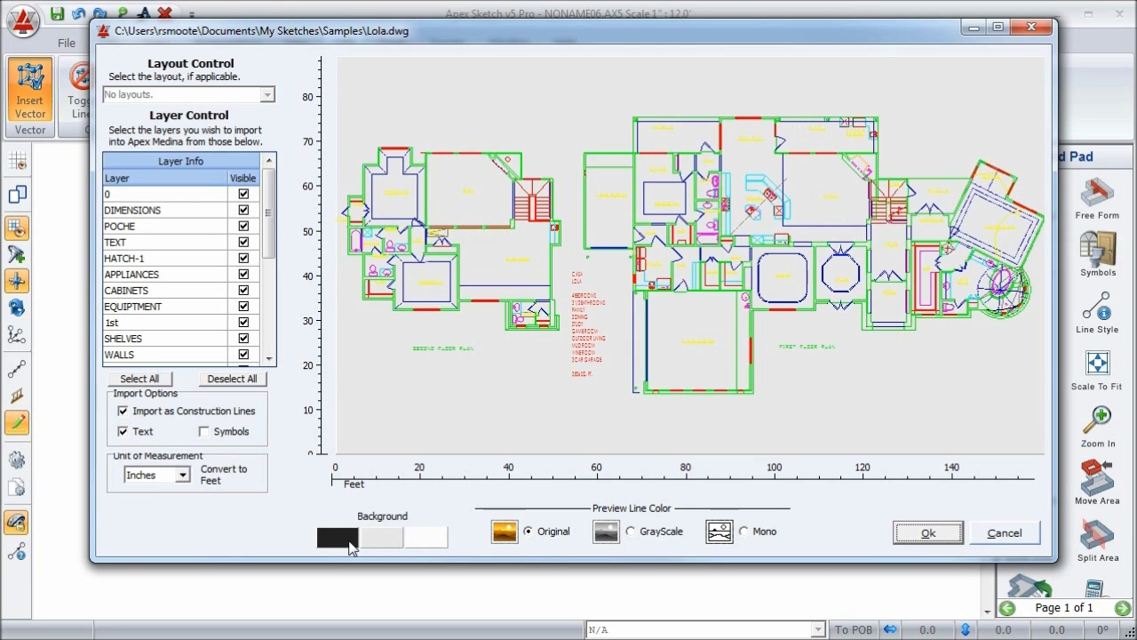
{"action": "left_click", "coordinate": [350, 542]}
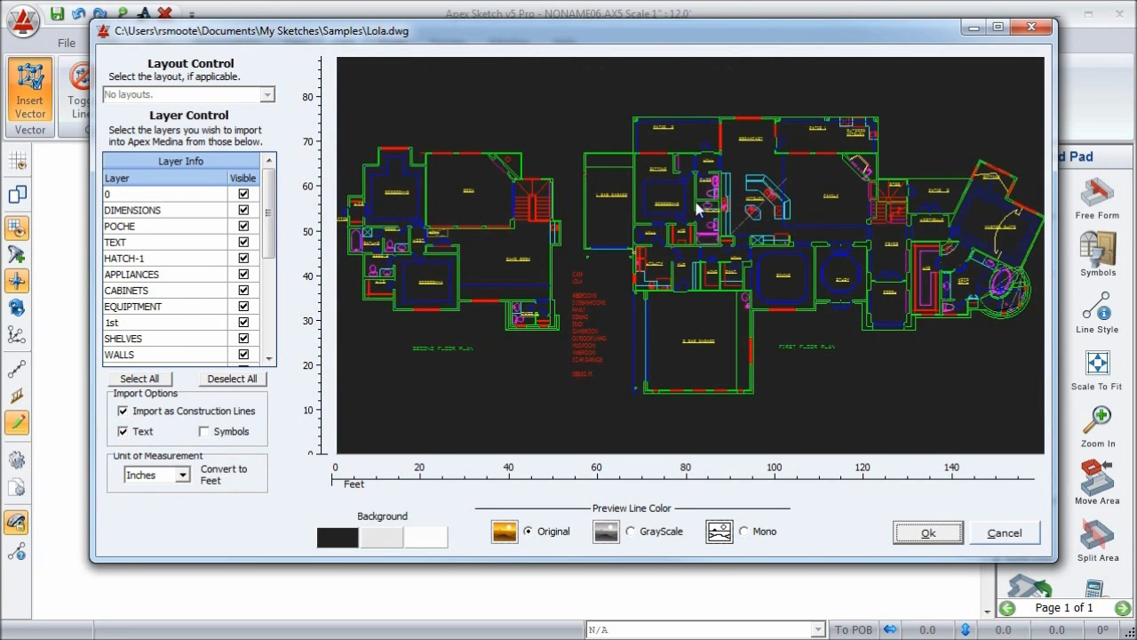
{"action": "left_click", "coordinate": [631, 531]}
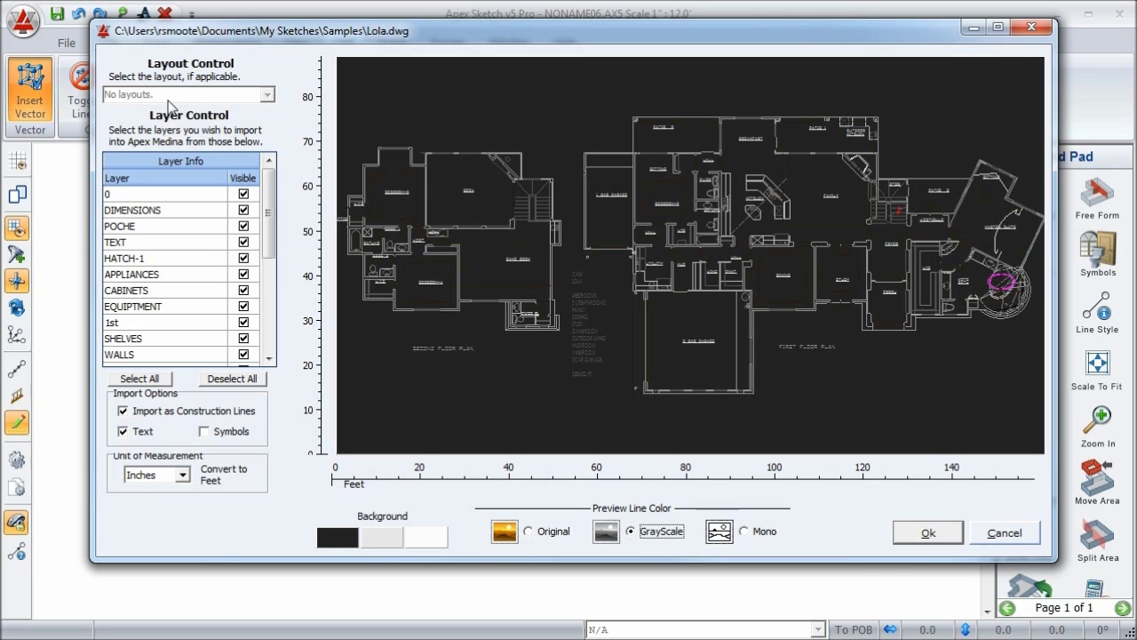
{"action": "mouse_move", "coordinate": [269, 212]}
{"action": "left_mouse_down"}
{"action": "mouse_move", "coordinate": [267, 320]}
{"action": "mouse_move", "coordinate": [274, 194]}
{"action": "left_mouse_up"}
Step: Uncheck layers 0, DIMENSIONS, POCHE, TEXT, HATCH-1, APPLIANCES, CABINETS, EQUIPMENT, 1st and SHELVES
{"action": "left_click", "coordinate": [243, 195]}
{"action": "left_click", "coordinate": [244, 209]}
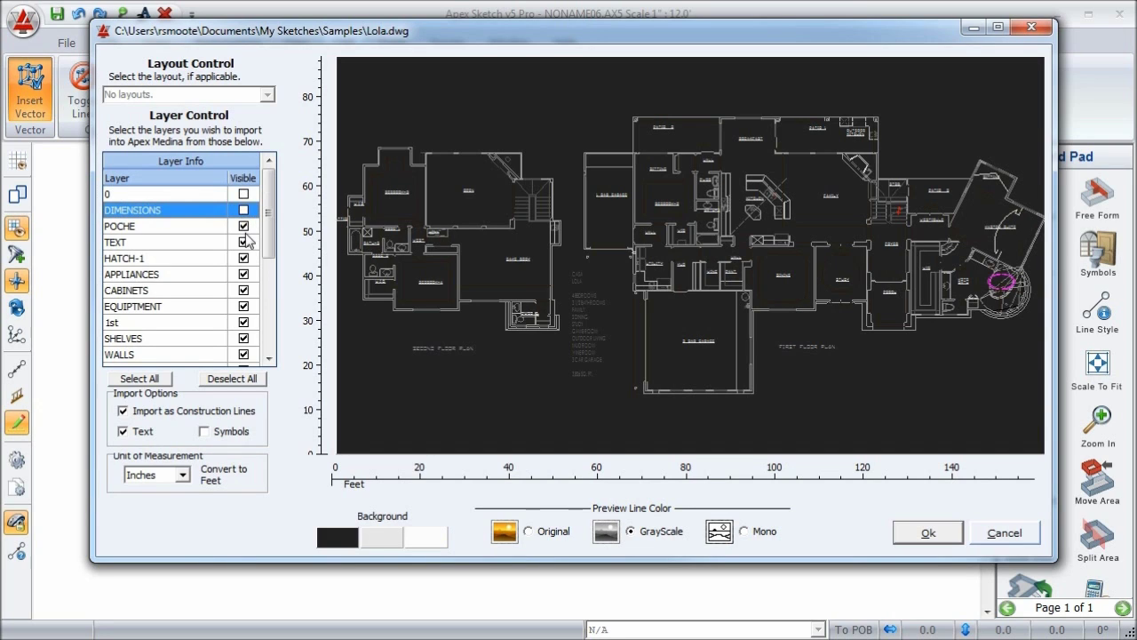
{"action": "left_click", "coordinate": [244, 225]}
{"action": "left_click", "coordinate": [244, 242]}
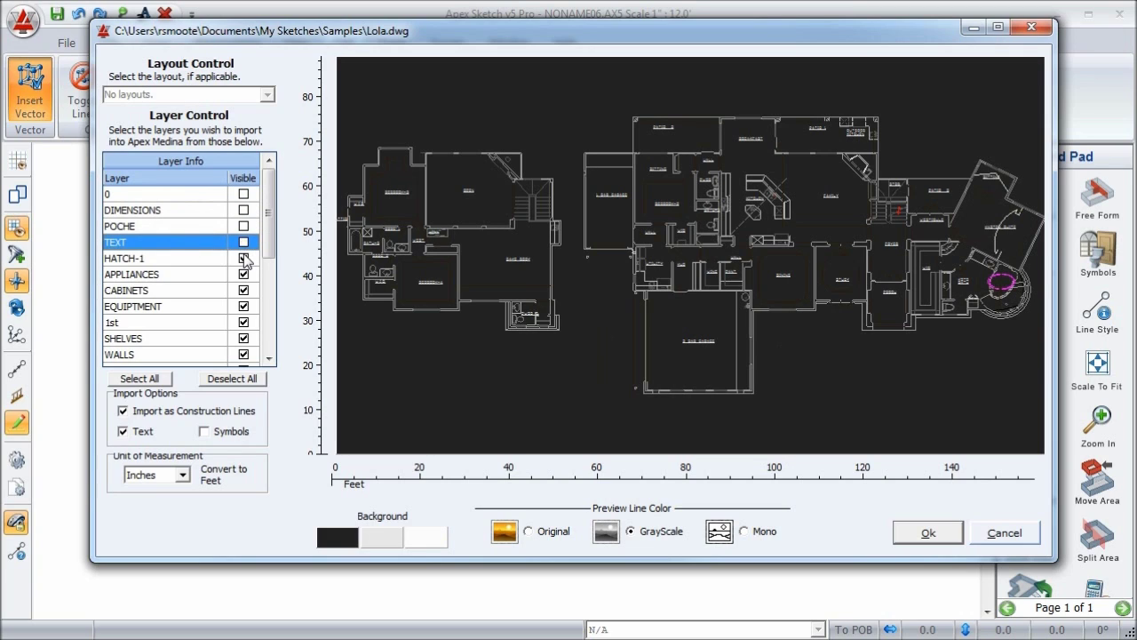
{"action": "left_click", "coordinate": [244, 258]}
{"action": "left_click", "coordinate": [245, 274]}
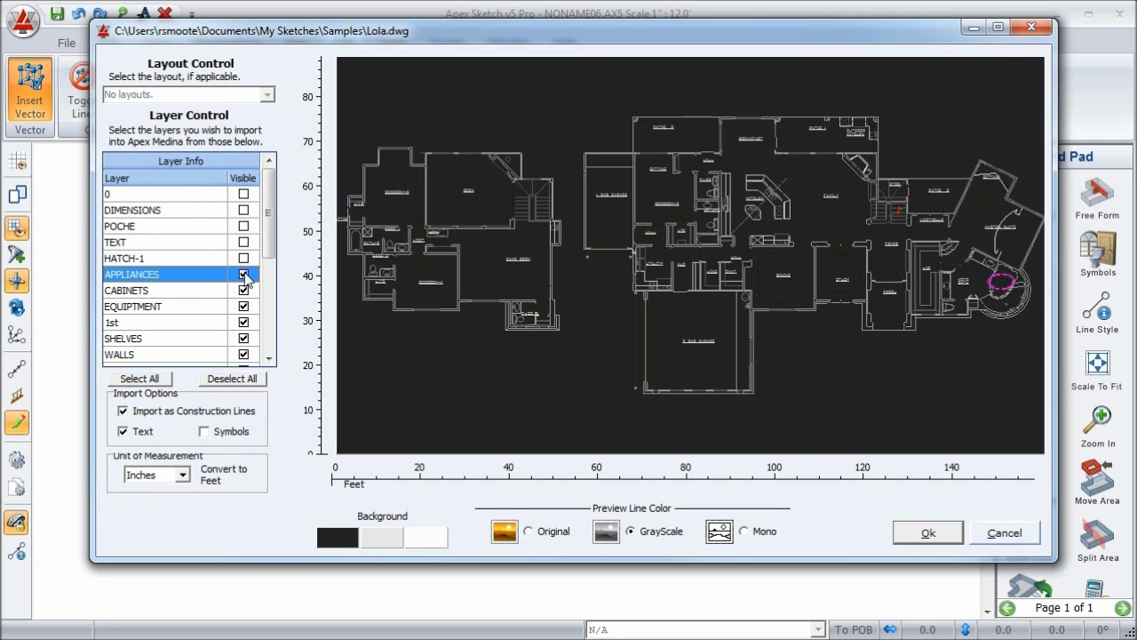
{"action": "left_click", "coordinate": [245, 290]}
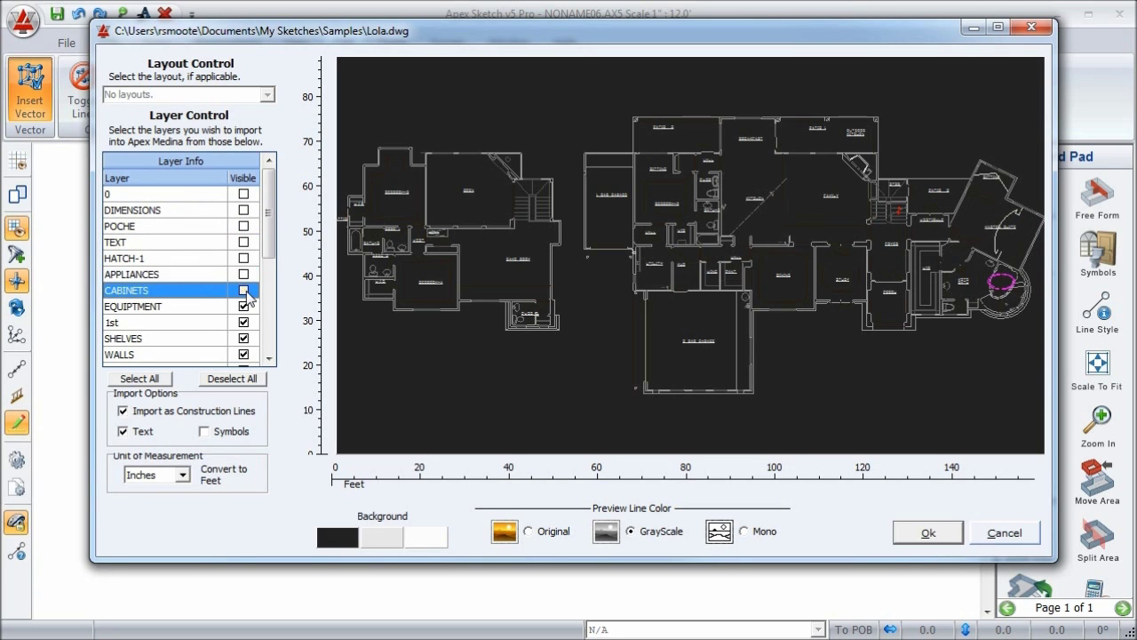
{"action": "left_click", "coordinate": [244, 305]}
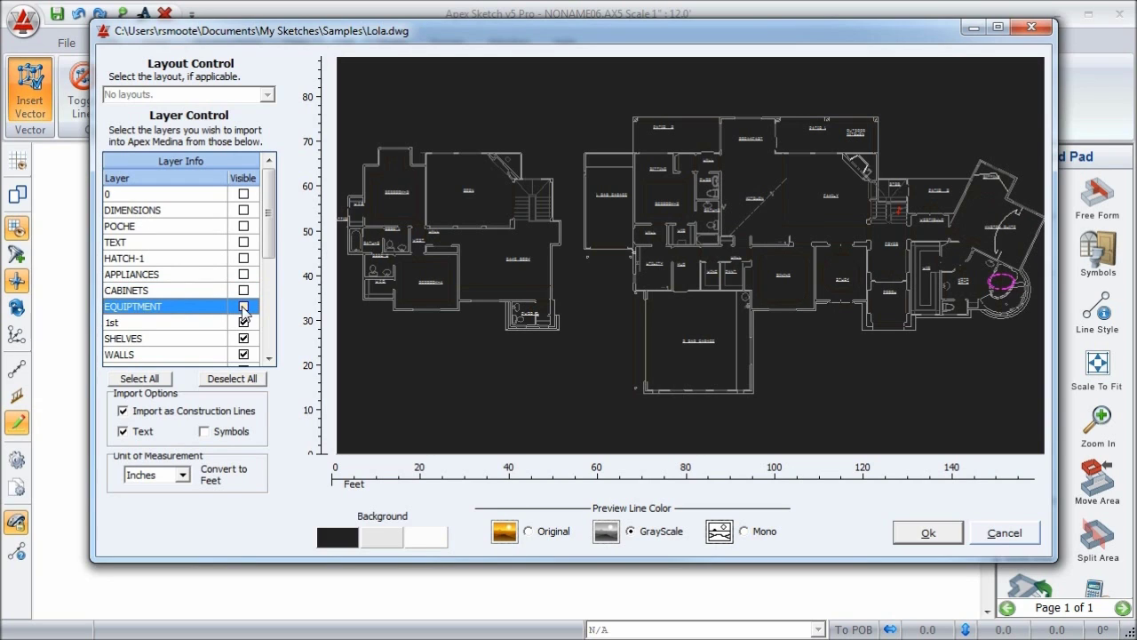
{"action": "left_click", "coordinate": [245, 322]}
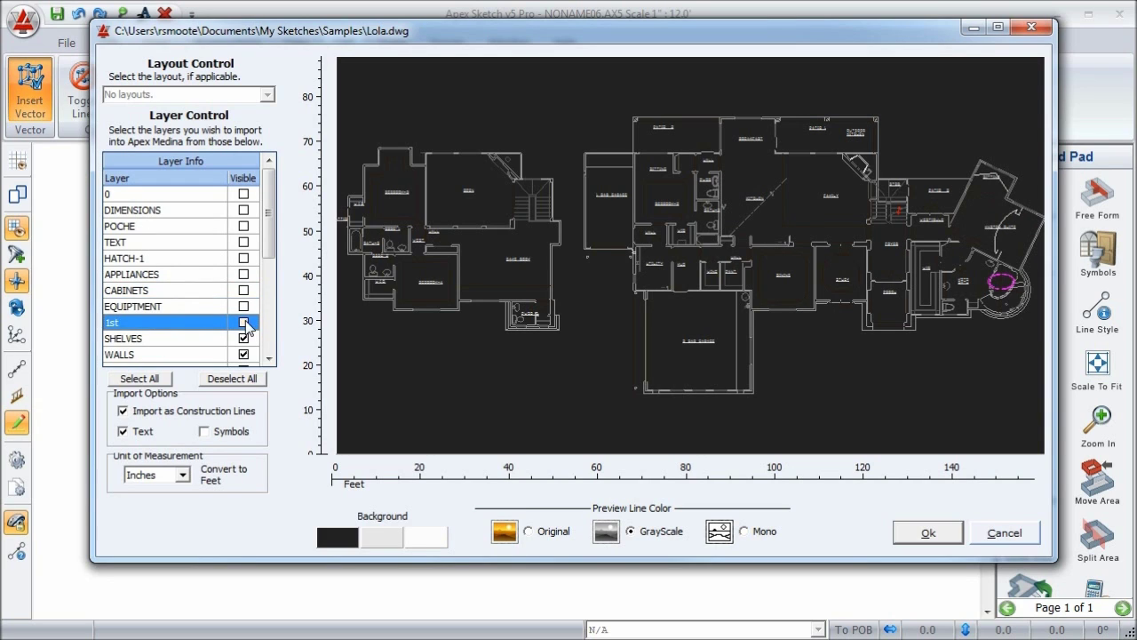
{"action": "left_click", "coordinate": [244, 338]}
{"action": "left_click_drag", "start_coordinate": [272, 249], "coordinate": [273, 307]}
Step: Uncheck PLUMBING, WINDOWS, DOORS, CEILING-LINES and ROOM-LABELS, keeping WALLS and STAIRS checked
{"action": "left_click", "coordinate": [243, 241]}
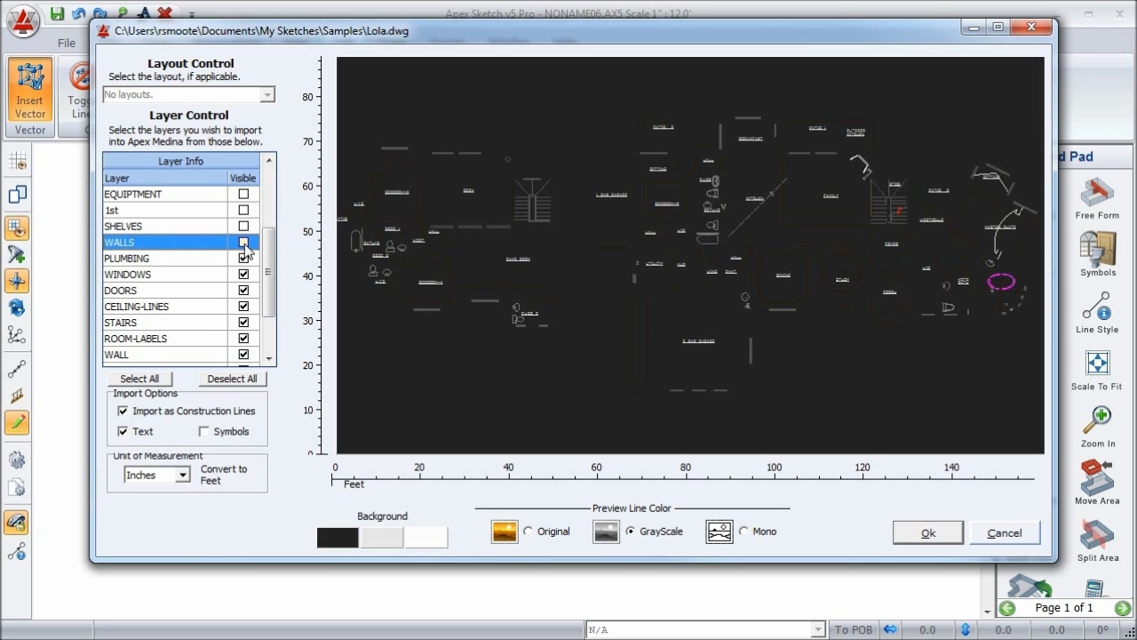
{"action": "left_click", "coordinate": [244, 244]}
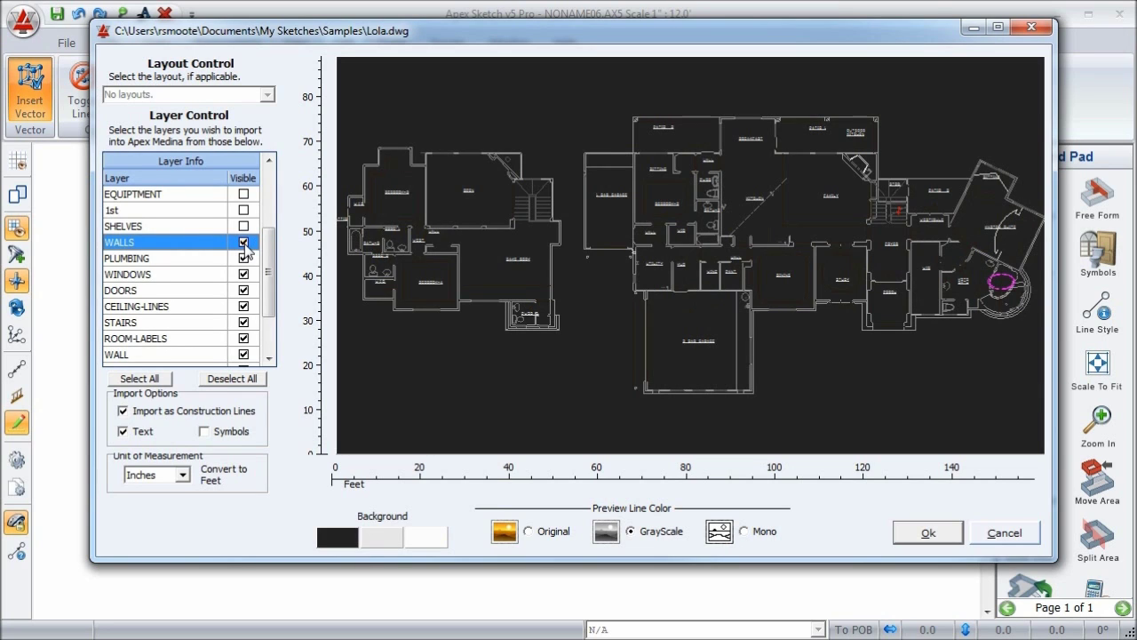
{"action": "left_click", "coordinate": [244, 259]}
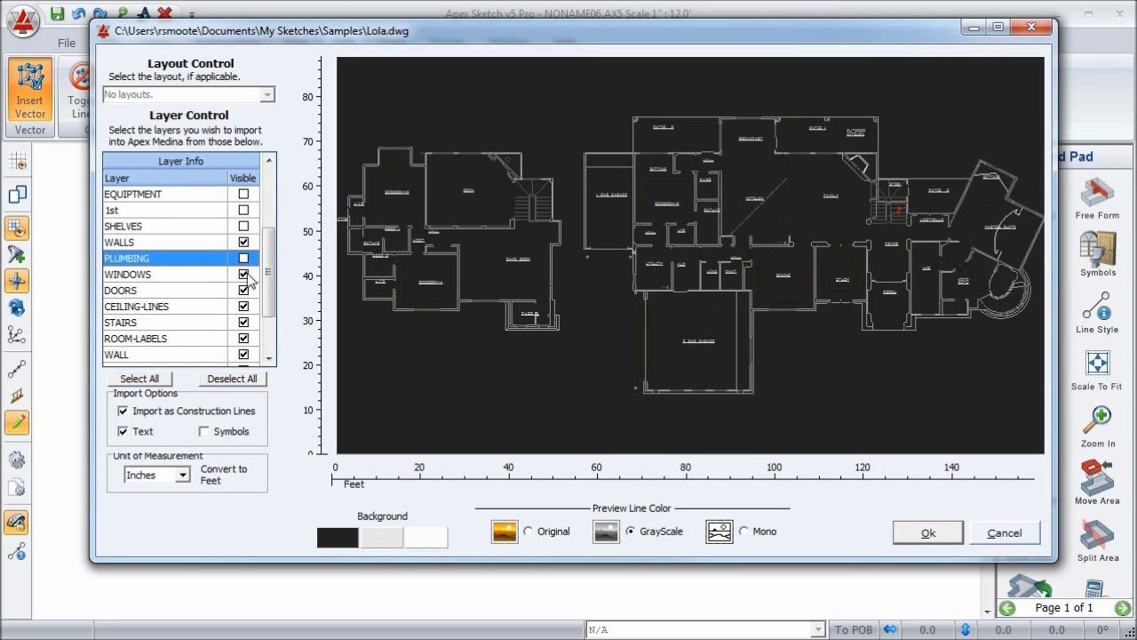
{"action": "left_click", "coordinate": [244, 274]}
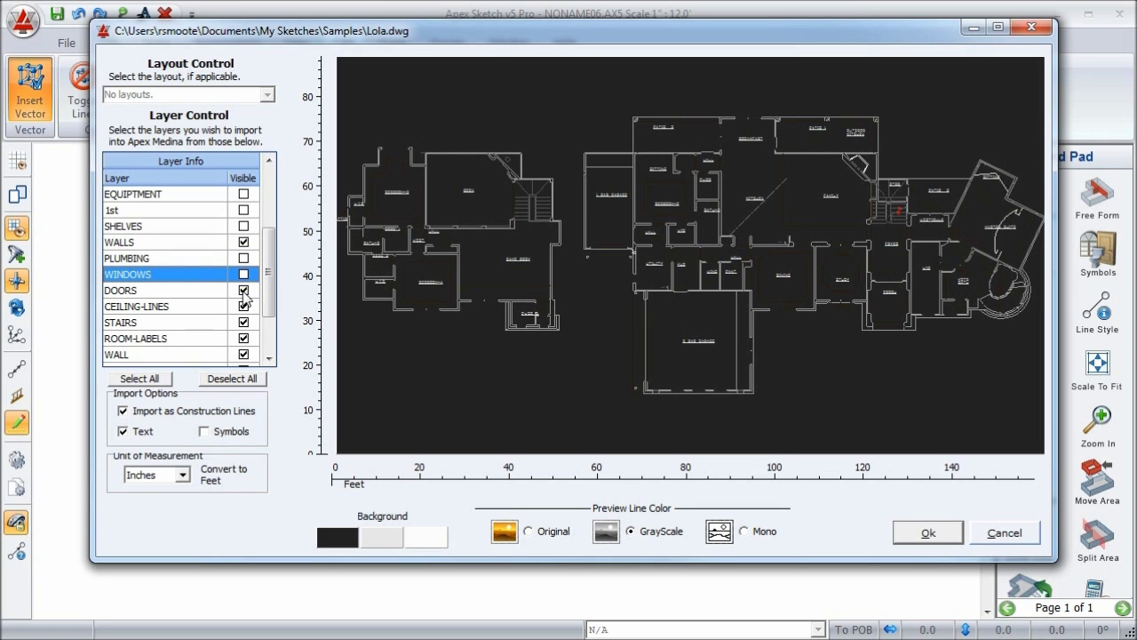
{"action": "left_click", "coordinate": [244, 291]}
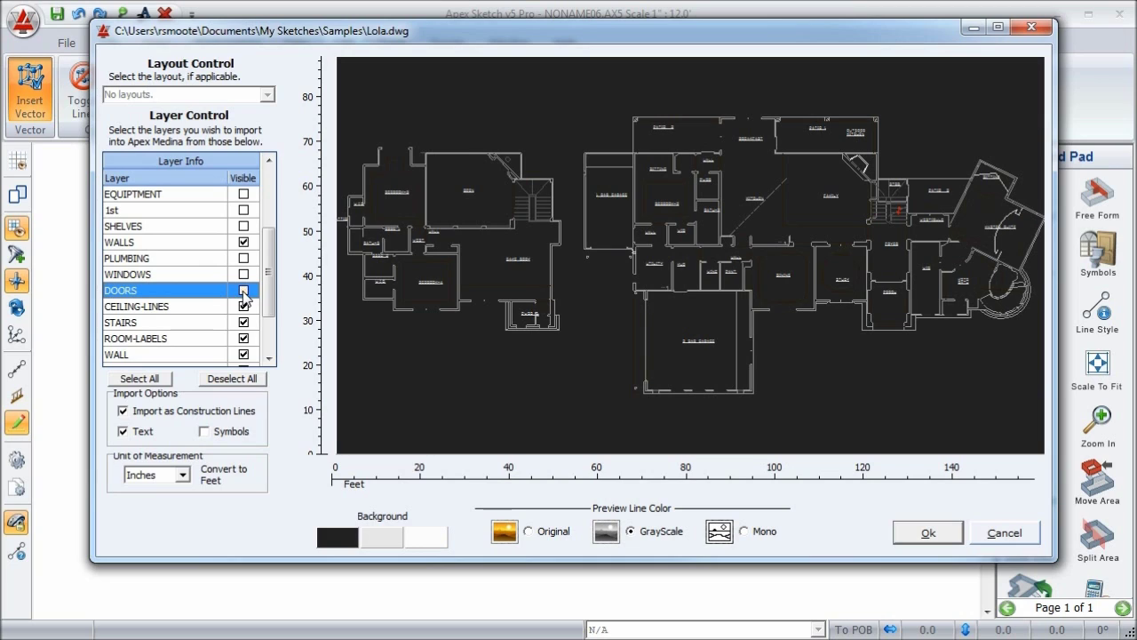
{"action": "left_click", "coordinate": [245, 307]}
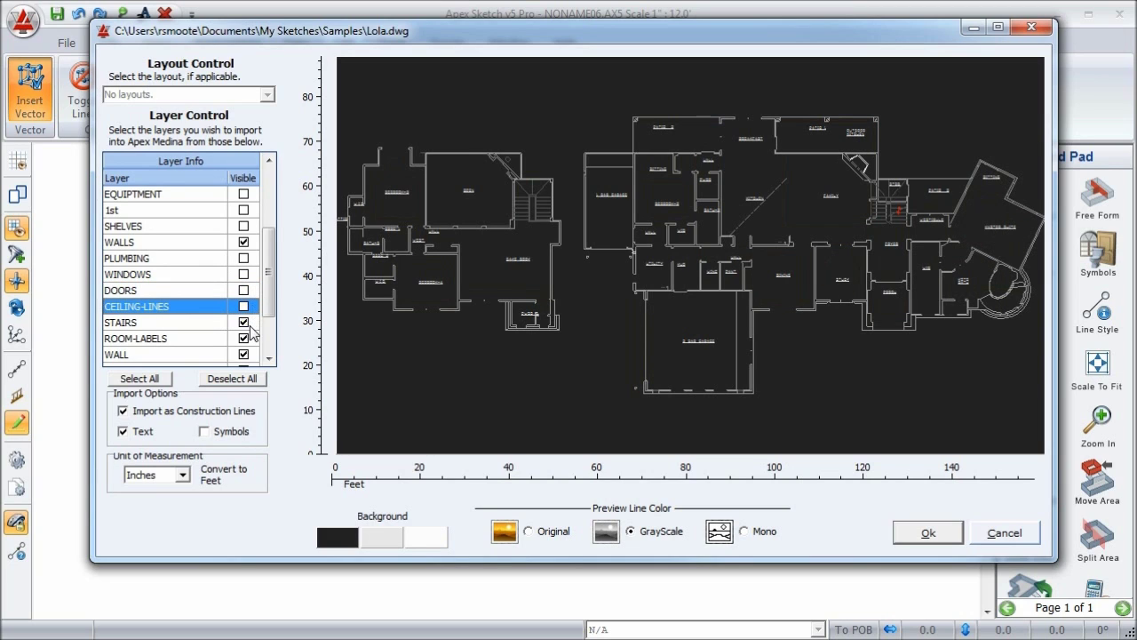
{"action": "left_click", "coordinate": [249, 326]}
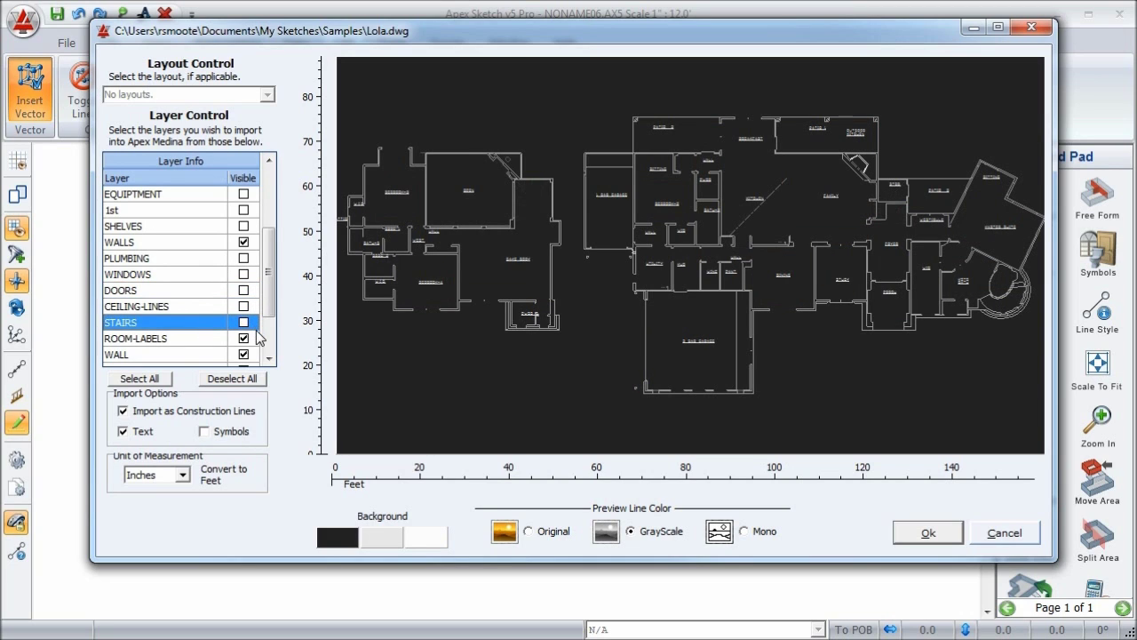
{"action": "left_click", "coordinate": [247, 323]}
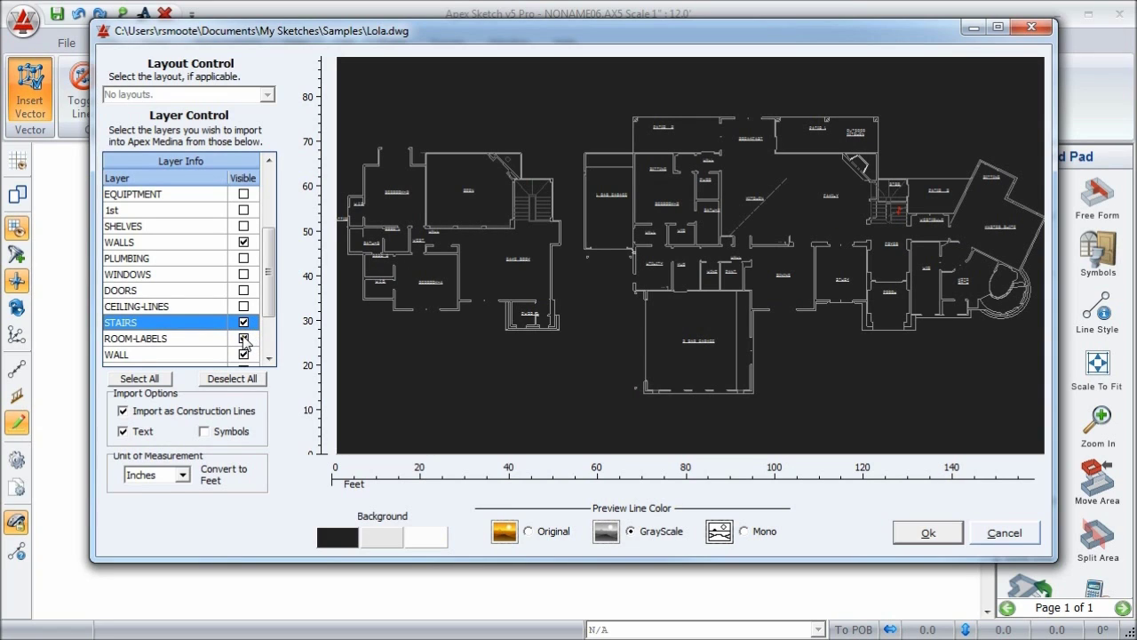
{"action": "left_click", "coordinate": [244, 339]}
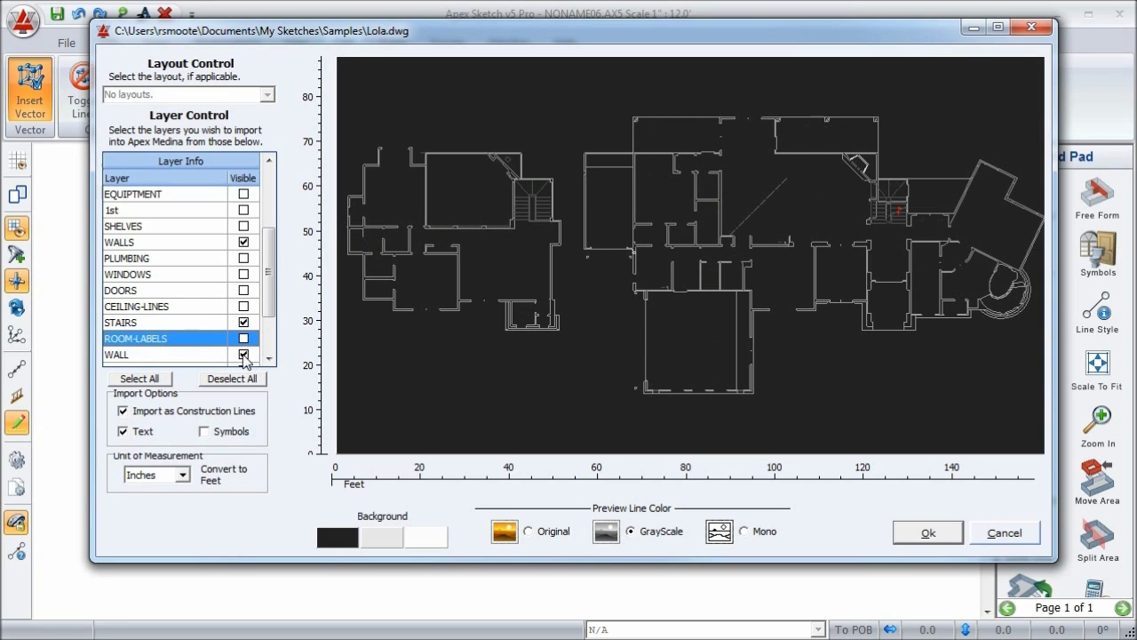
Step: Uncheck the WALL, MISCELANEOUS, Guide and OBJECT layers, then select CLG-LINES
{"action": "scroll", "coordinate": [245, 355], "scroll_direction": "down", "scroll_amount": 2}
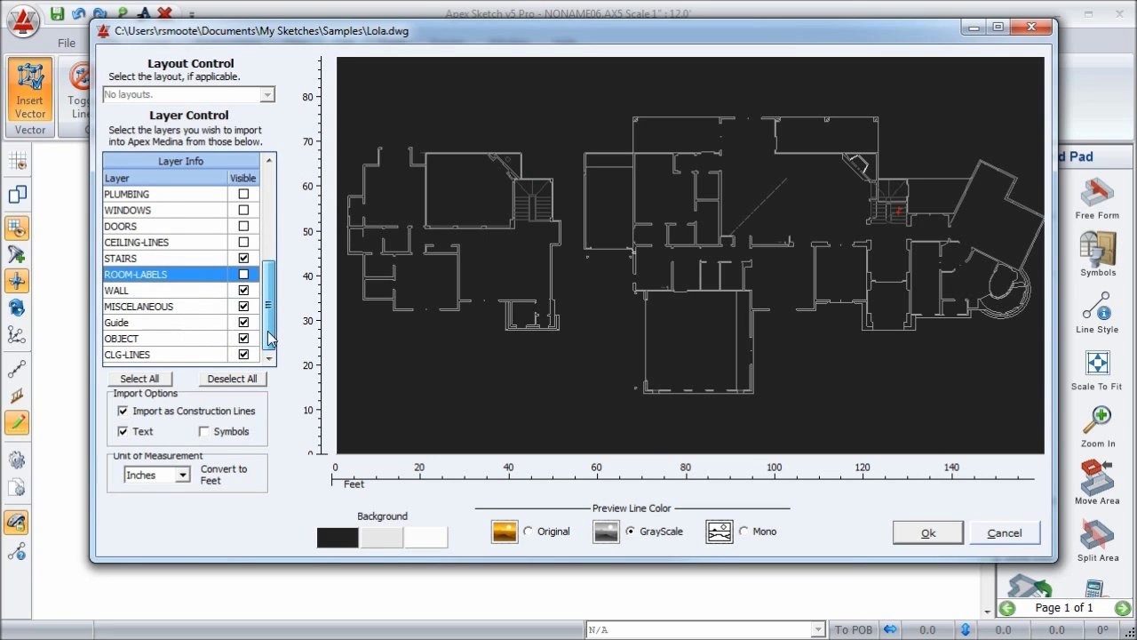
{"action": "left_click", "coordinate": [249, 291]}
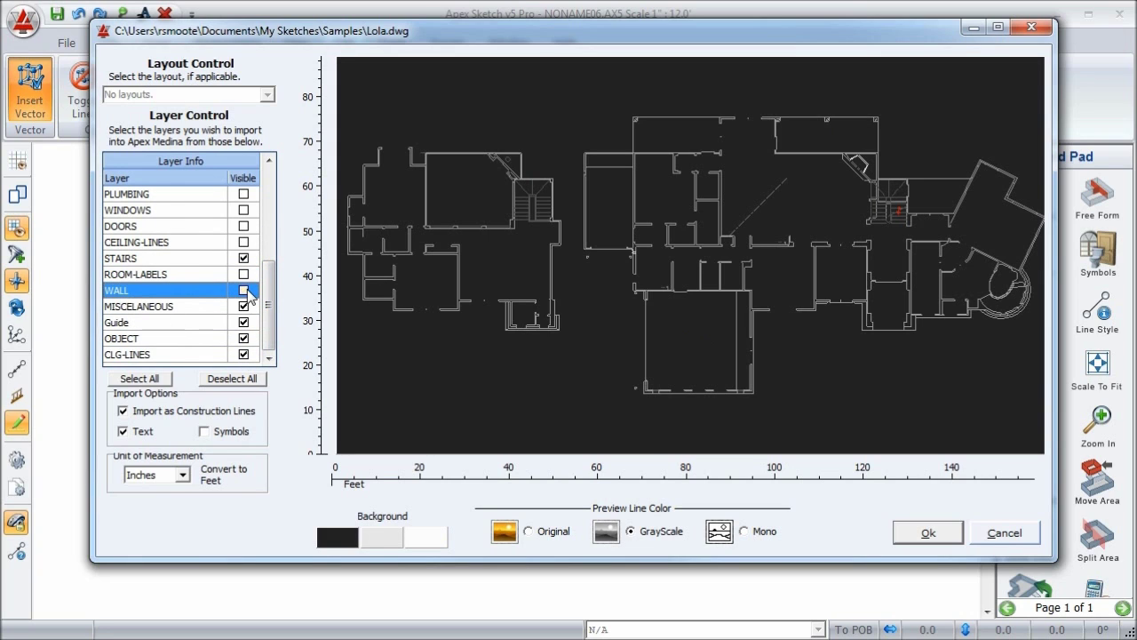
{"action": "left_click", "coordinate": [247, 307]}
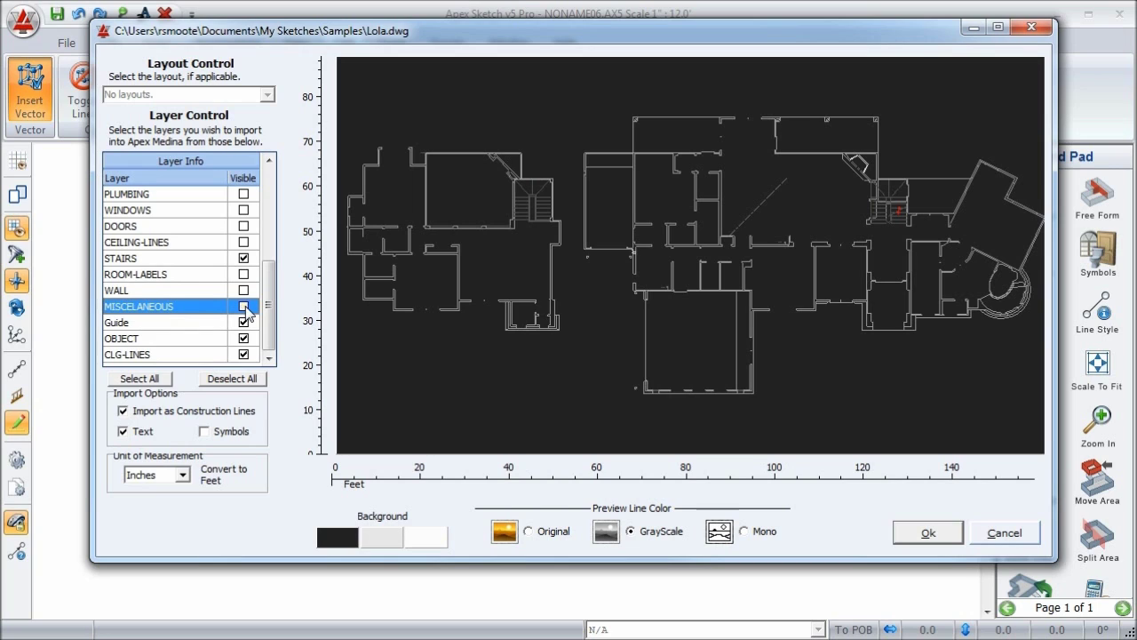
{"action": "left_click", "coordinate": [244, 322]}
{"action": "left_click", "coordinate": [245, 338]}
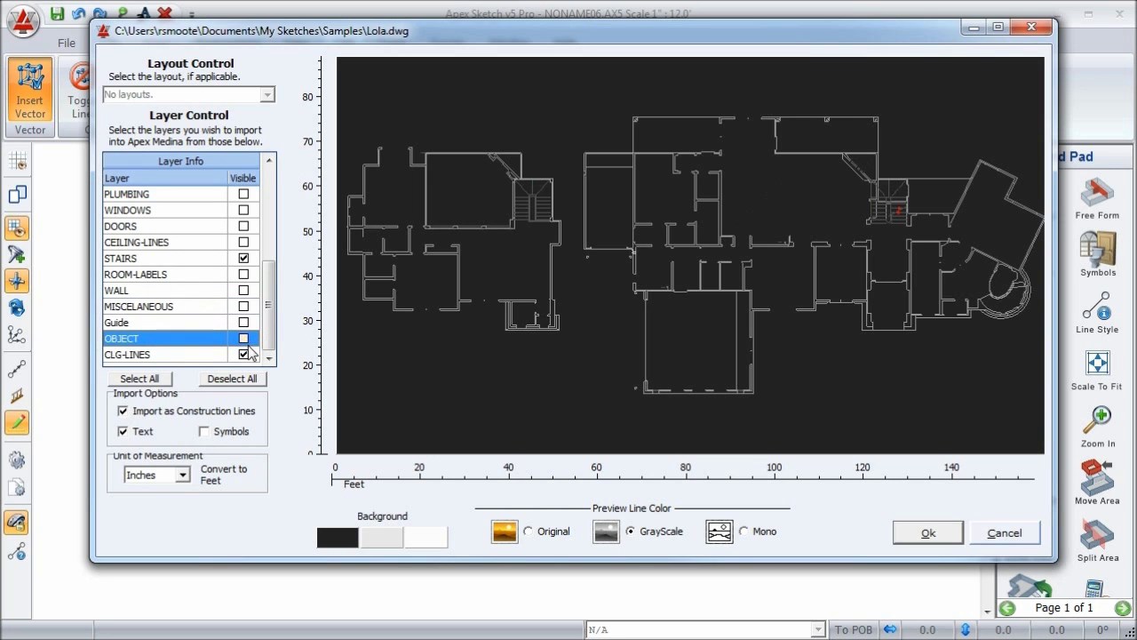
{"action": "left_click", "coordinate": [249, 354]}
{"action": "left_click_drag", "start_coordinate": [270, 332], "coordinate": [284, 302]}
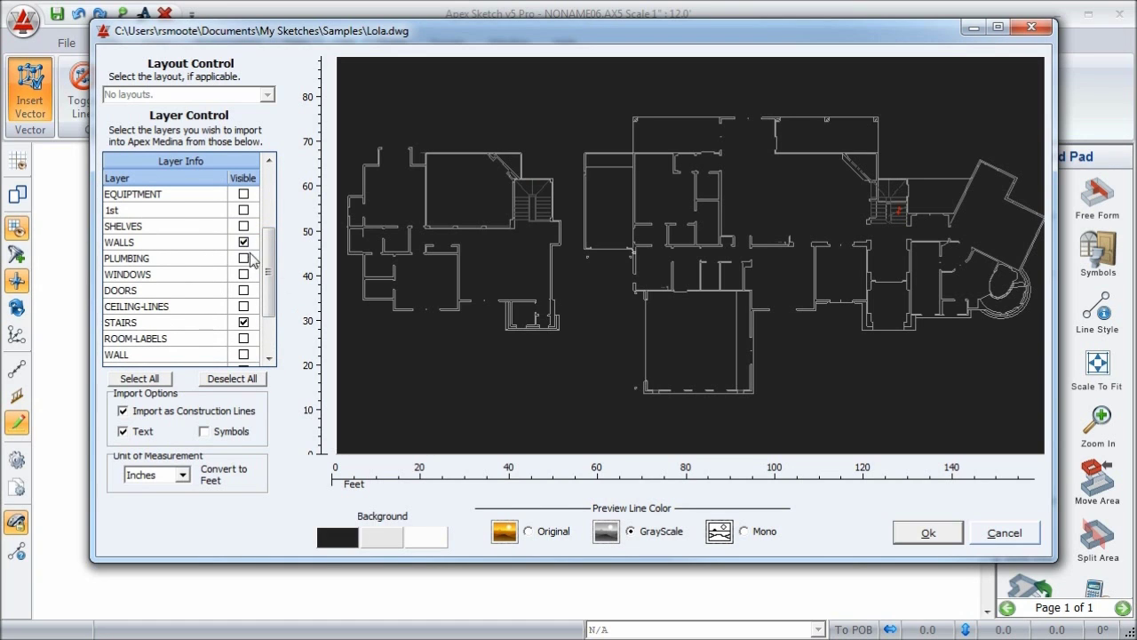
{"action": "left_click_drag", "start_coordinate": [271, 267], "coordinate": [272, 194]}
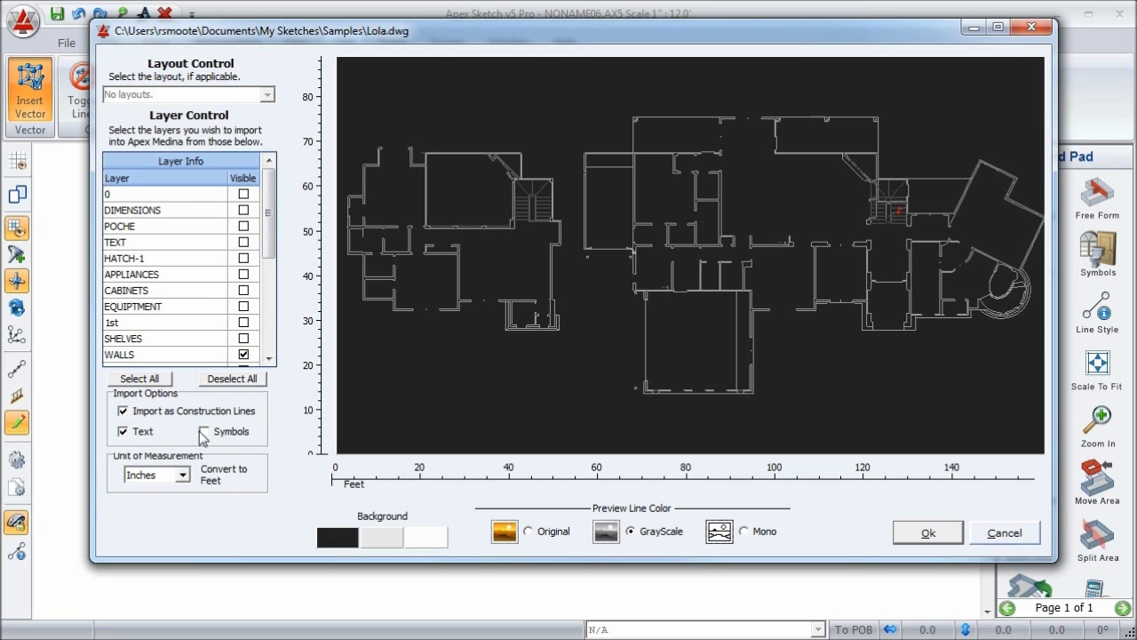
Step: Leave Text unchecked and keep Import as Construction Lines checked in Import Options
{"action": "left_click", "coordinate": [122, 432]}
{"action": "left_click", "coordinate": [123, 433]}
{"action": "left_click", "coordinate": [123, 432]}
{"action": "left_click", "coordinate": [124, 411]}
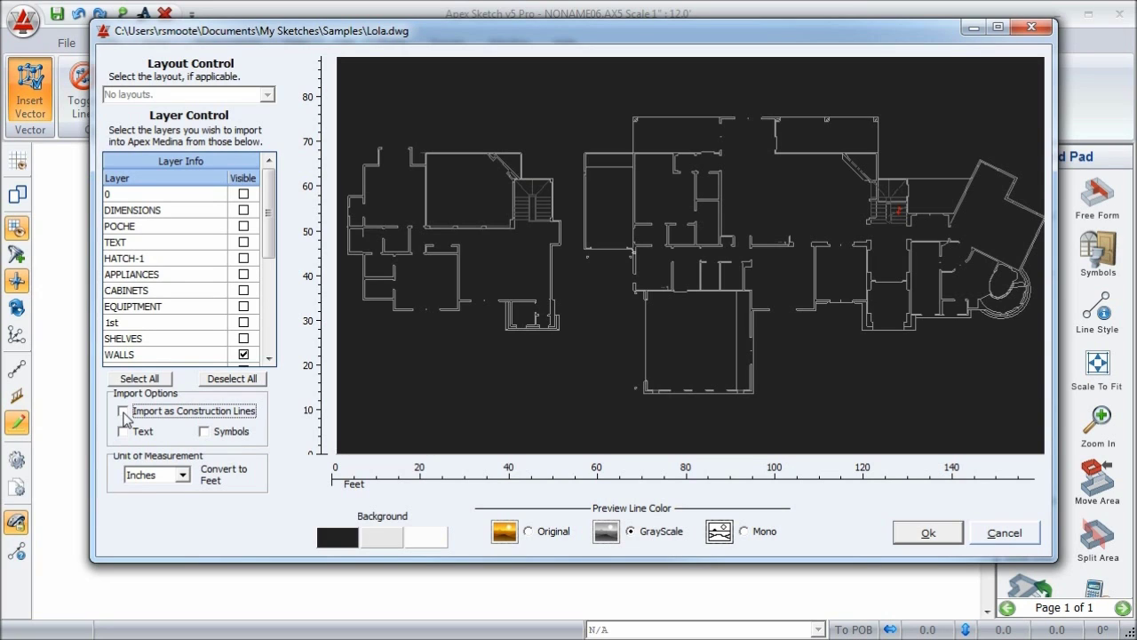
{"action": "left_click", "coordinate": [123, 412]}
{"action": "left_click", "coordinate": [124, 412]}
{"action": "left_click", "coordinate": [124, 412]}
{"action": "left_click", "coordinate": [184, 477]}
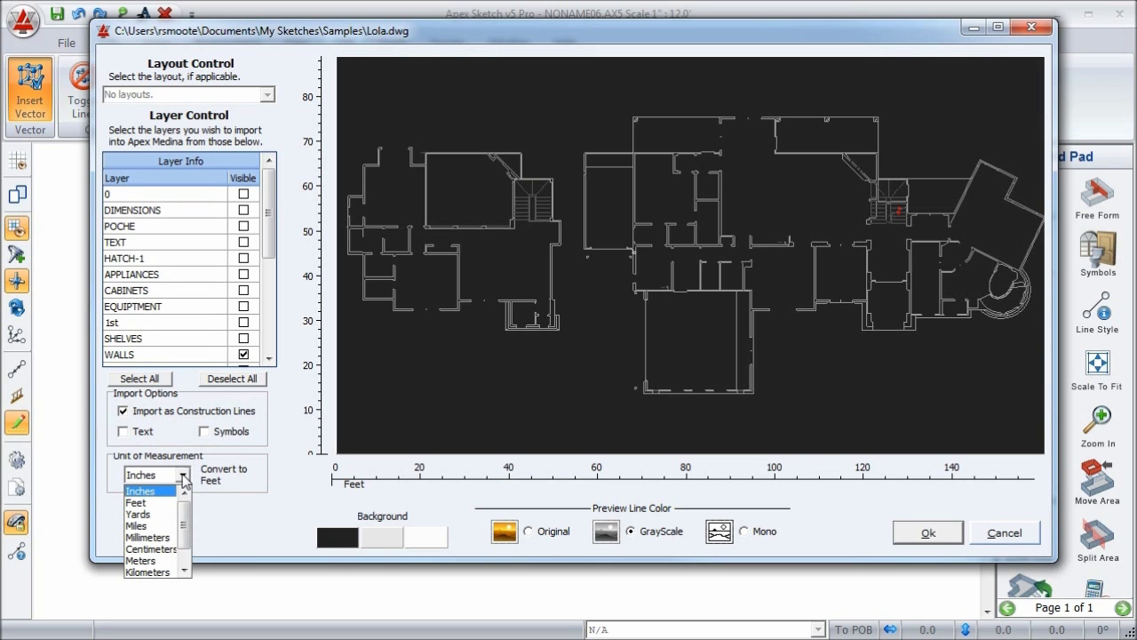
{"action": "scroll", "coordinate": [186, 518], "scroll_direction": "down", "scroll_amount": 2}
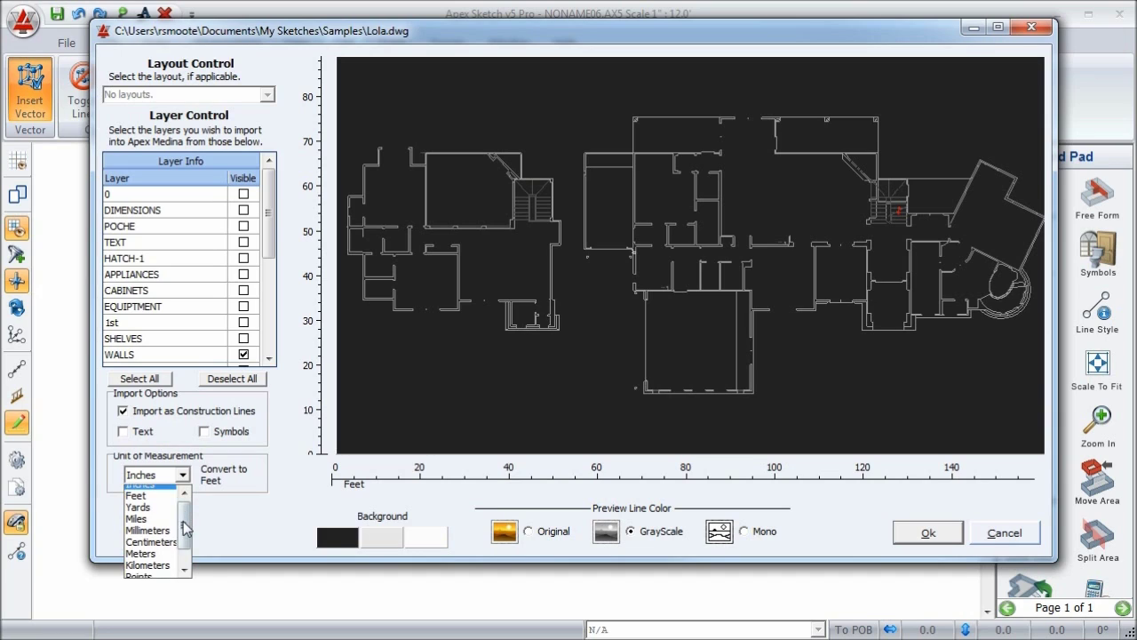
{"action": "scroll", "coordinate": [191, 509], "scroll_direction": "up", "scroll_amount": 2}
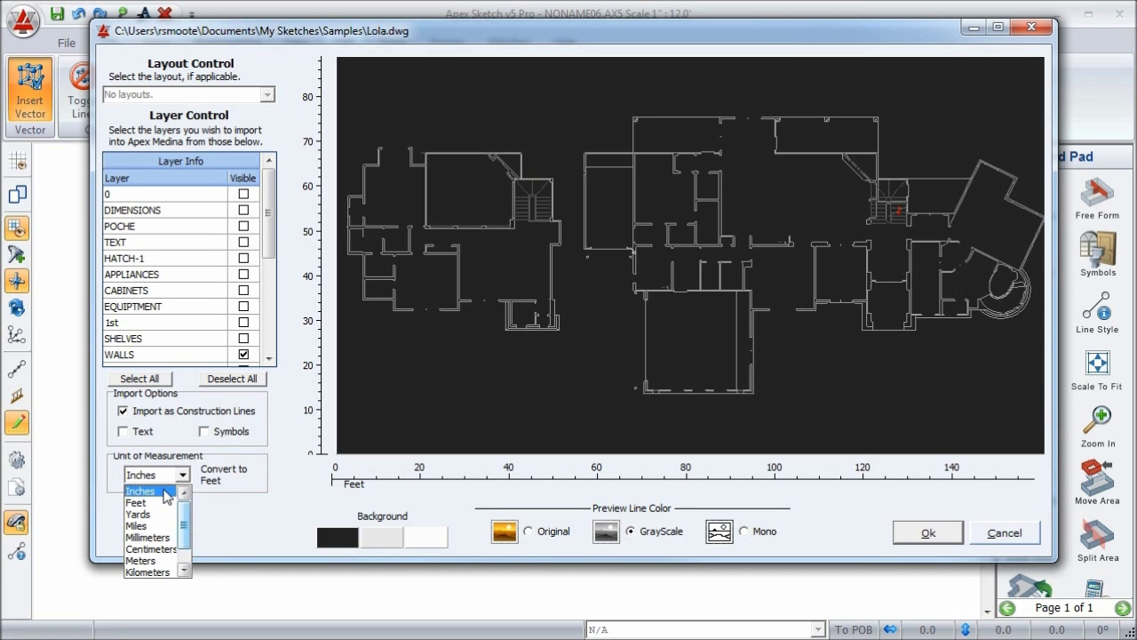
{"action": "left_click", "coordinate": [165, 491]}
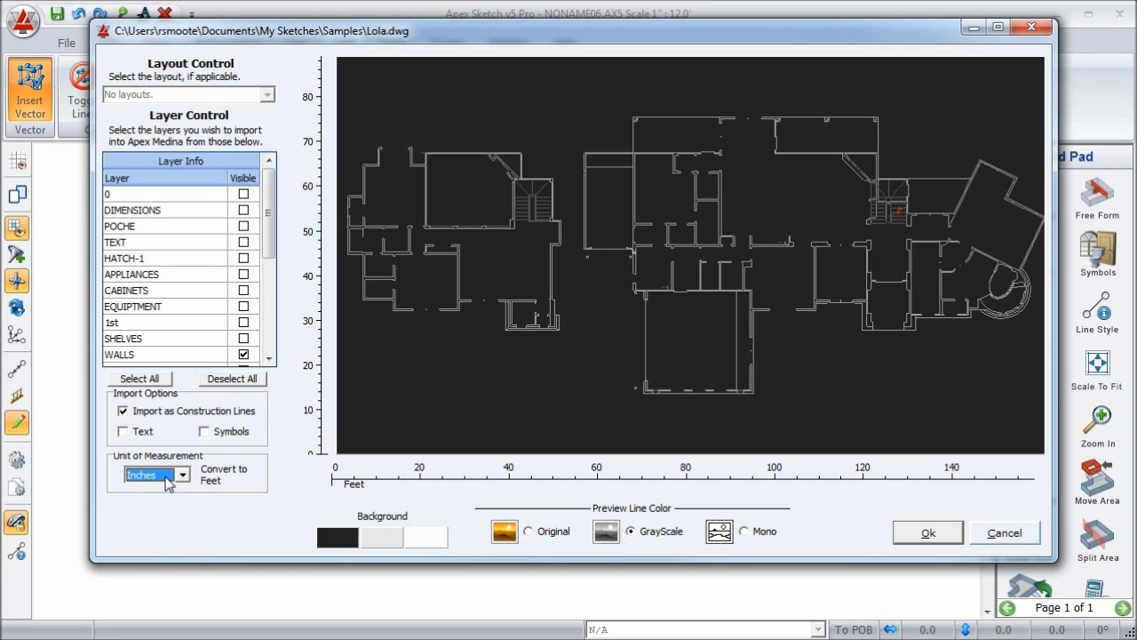
{"action": "left_click", "coordinate": [182, 475]}
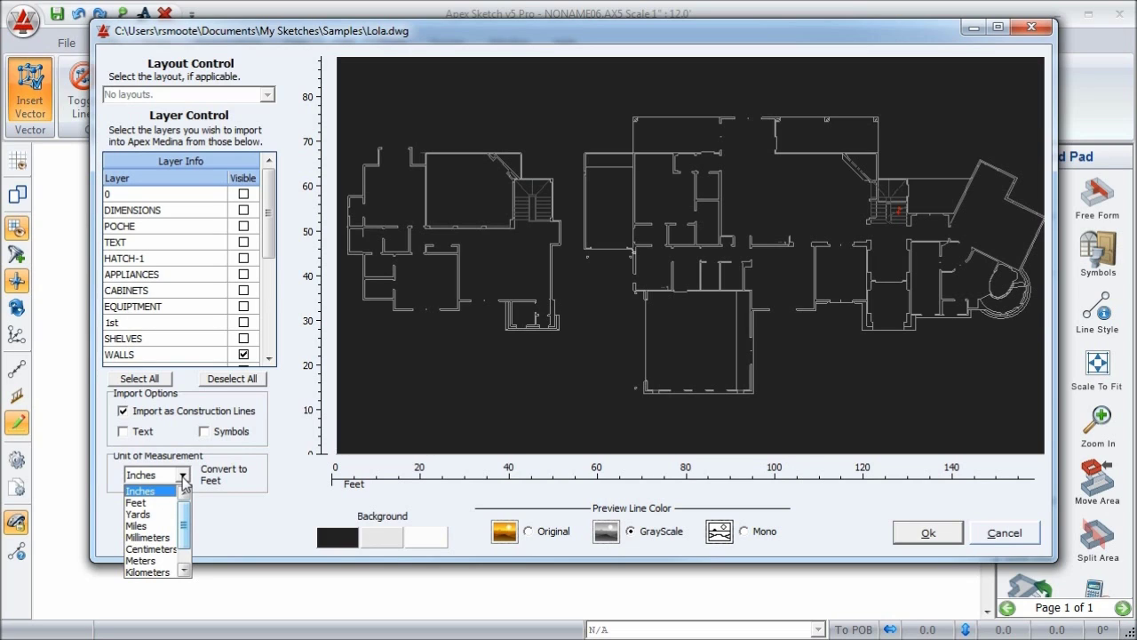
{"action": "left_click", "coordinate": [183, 480]}
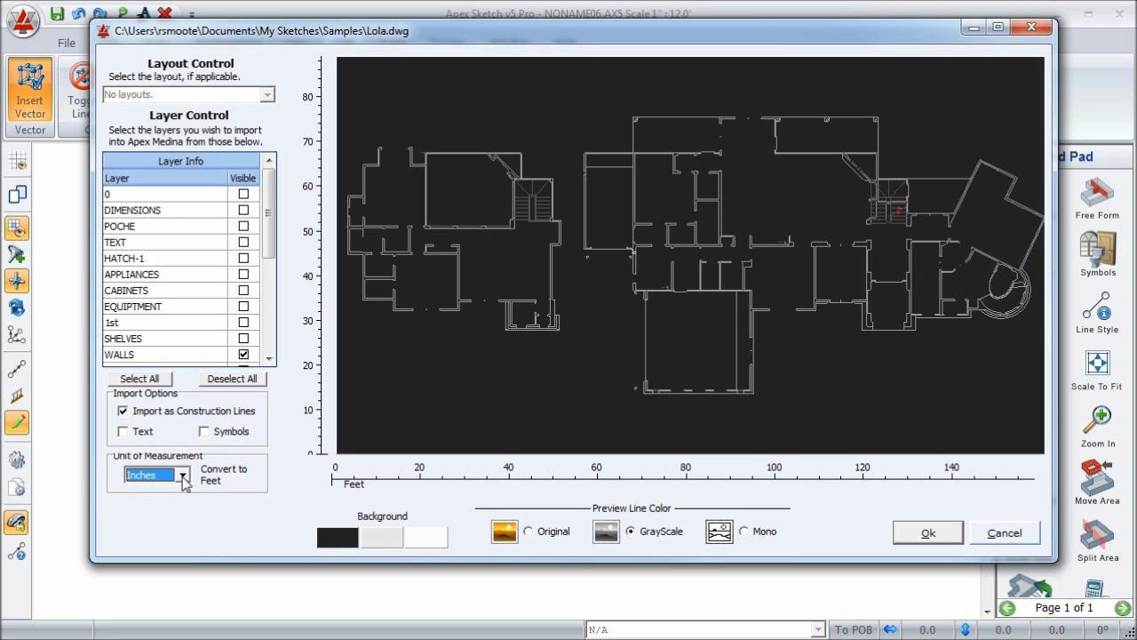
{"action": "left_click", "coordinate": [183, 478]}
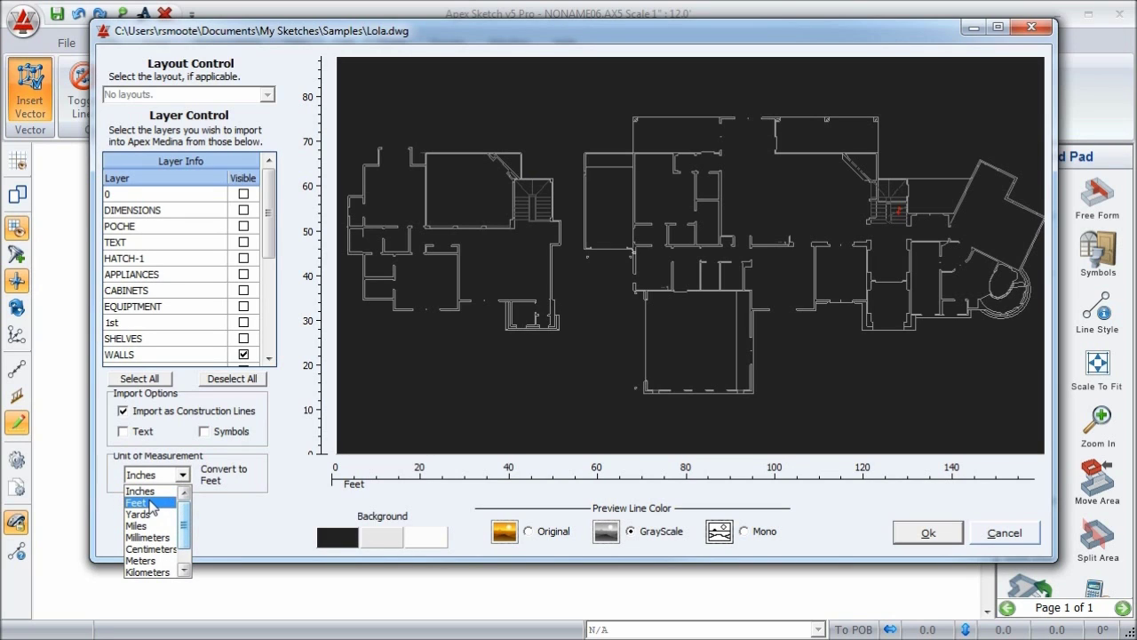
{"action": "left_click", "coordinate": [151, 503]}
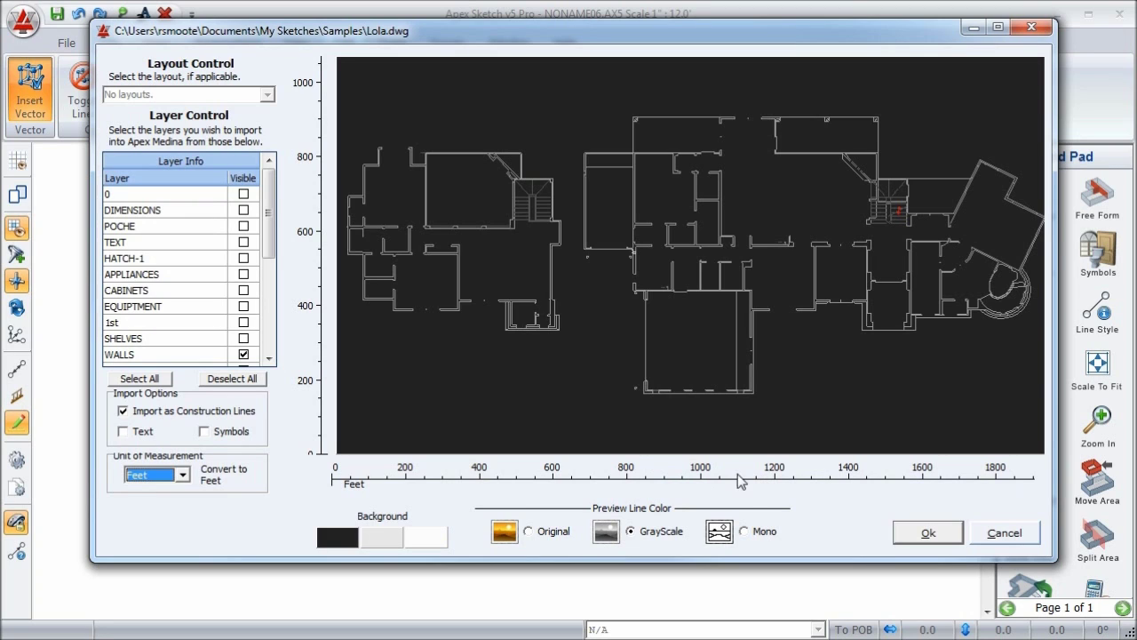
{"action": "left_click", "coordinate": [182, 475]}
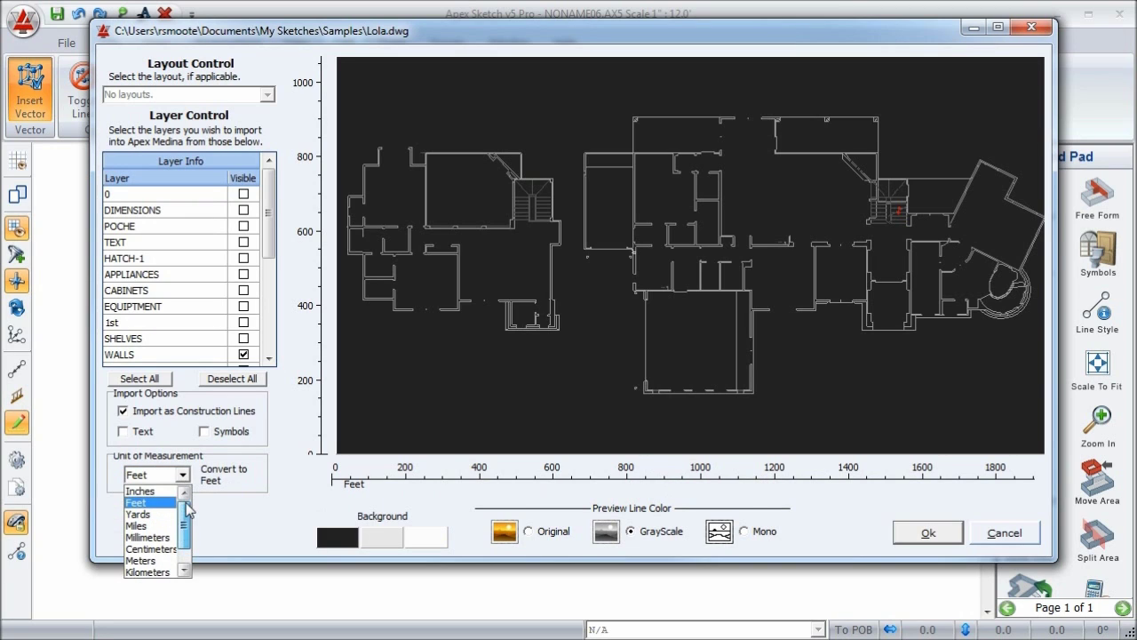
{"action": "left_click", "coordinate": [142, 491]}
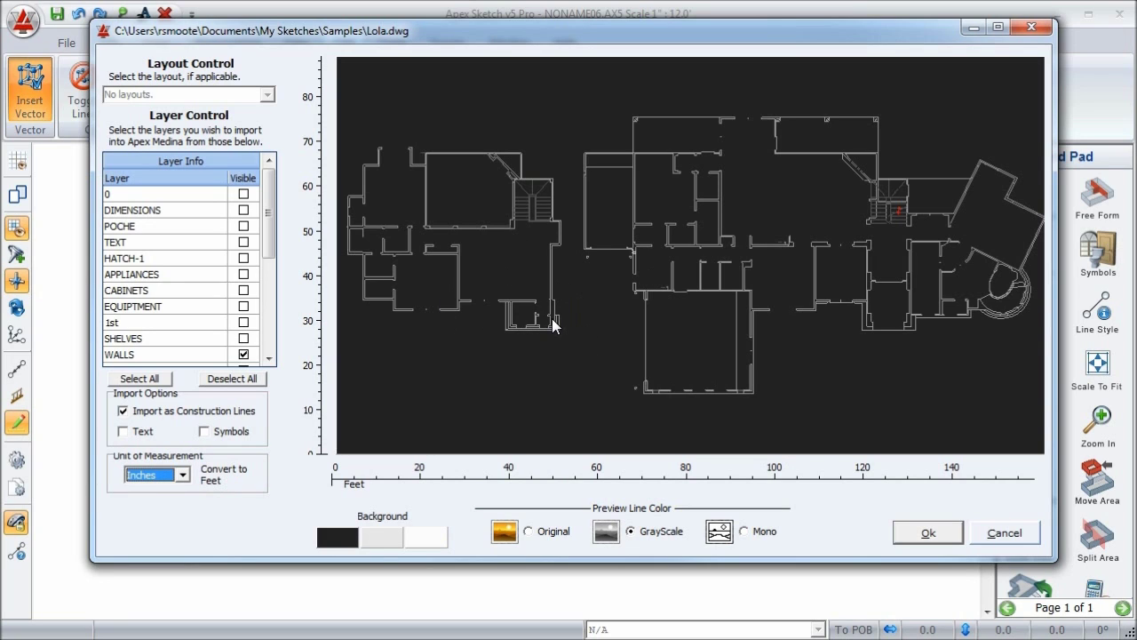
Step: Import the Lola.dwg walls as construction lines at 1" : 23.0' and open the line colour list
{"action": "left_click", "coordinate": [927, 536]}
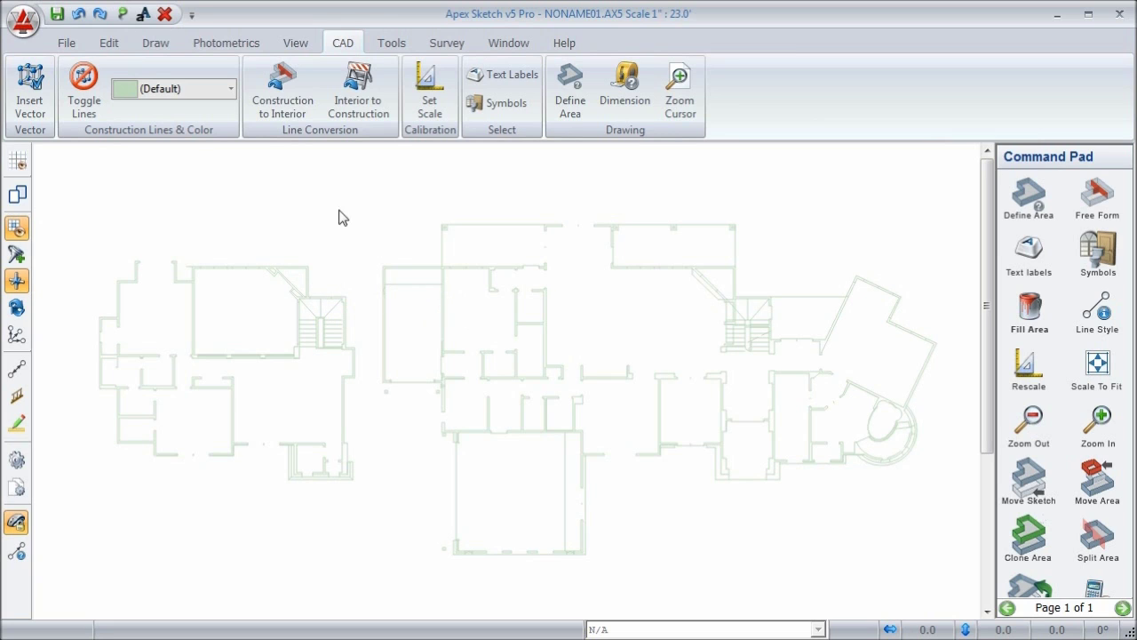
{"action": "left_click", "coordinate": [230, 89]}
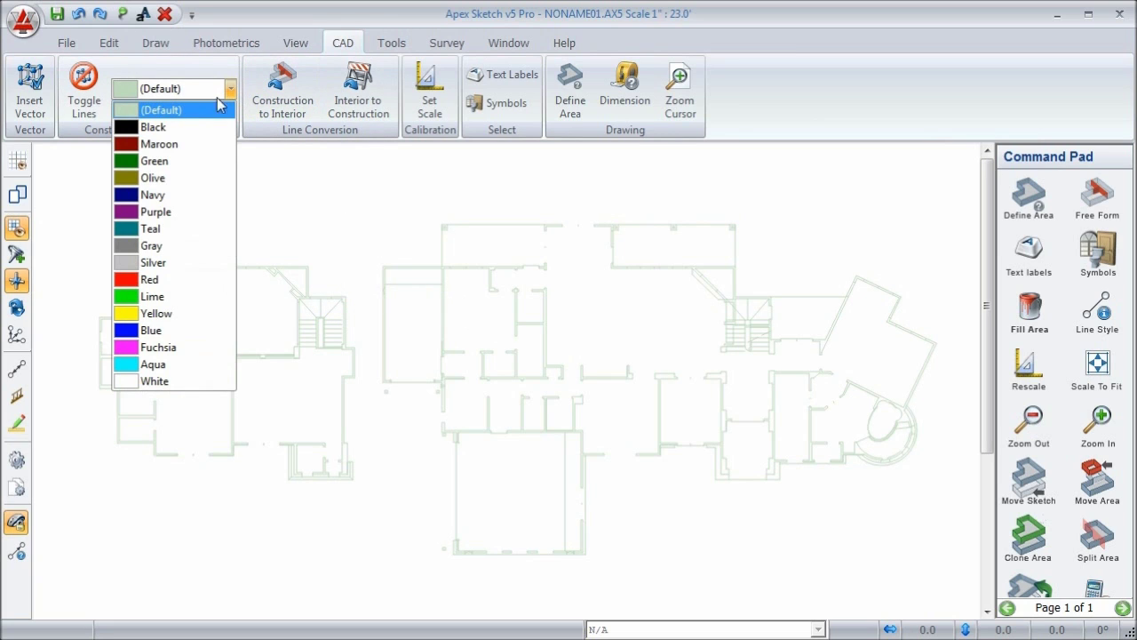
Step: Set the Construction Lines colour to Gray
{"action": "left_click", "coordinate": [172, 248]}
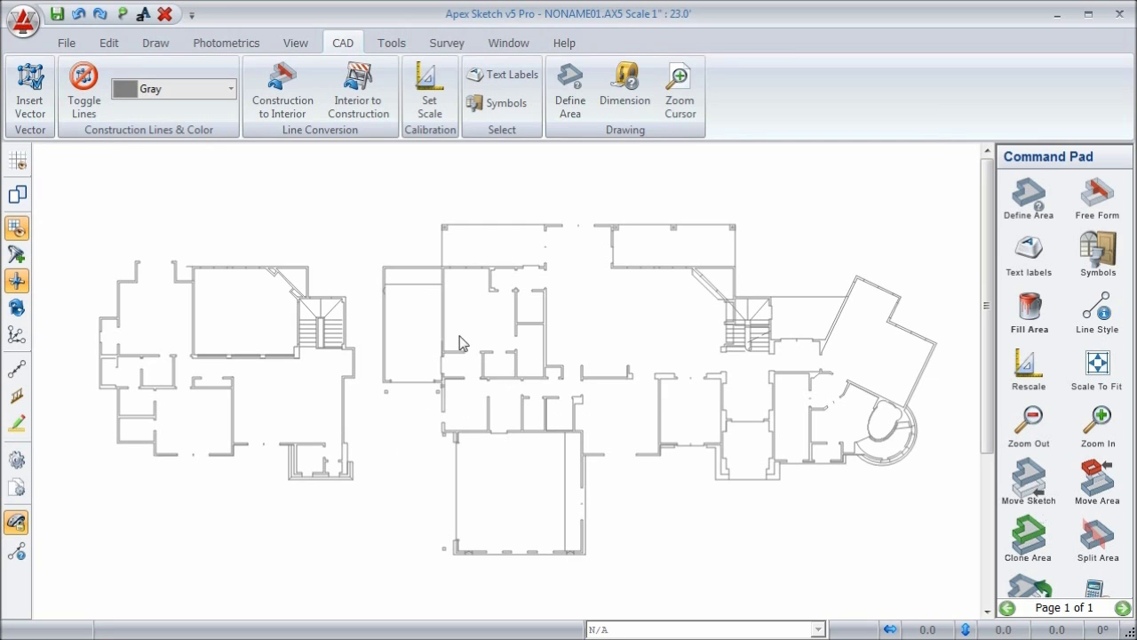
Step: Zoom into the stairwell, back out to the whole building, then open a Zoom Window magnifier on the plan
{"action": "left_click", "coordinate": [1080, 427]}
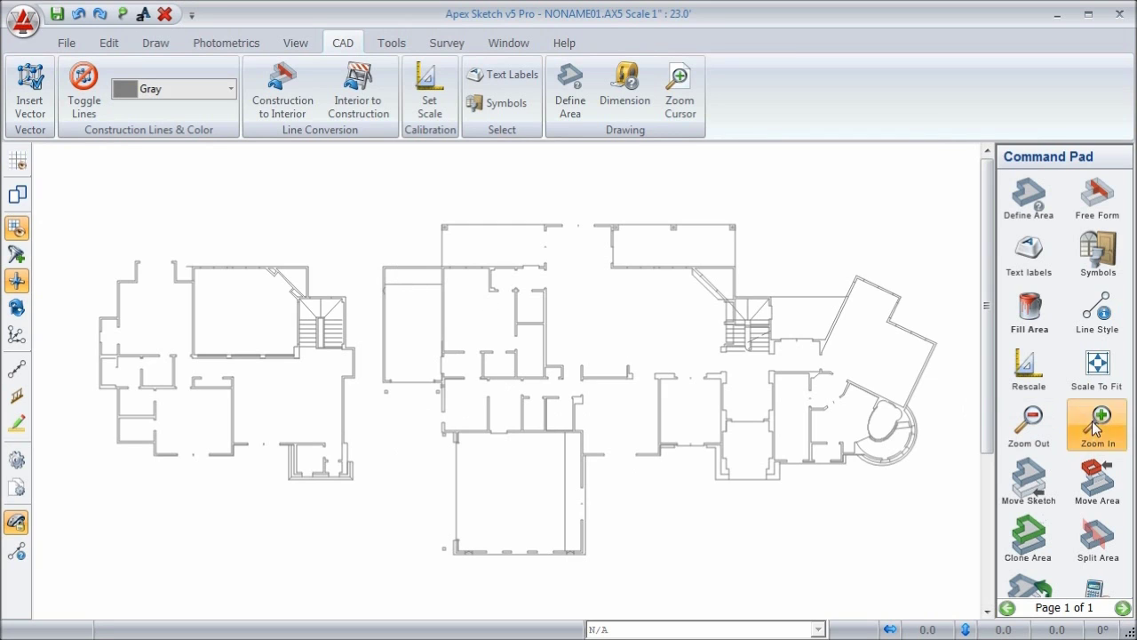
{"action": "left_click_drag", "start_coordinate": [266, 214], "coordinate": [577, 528]}
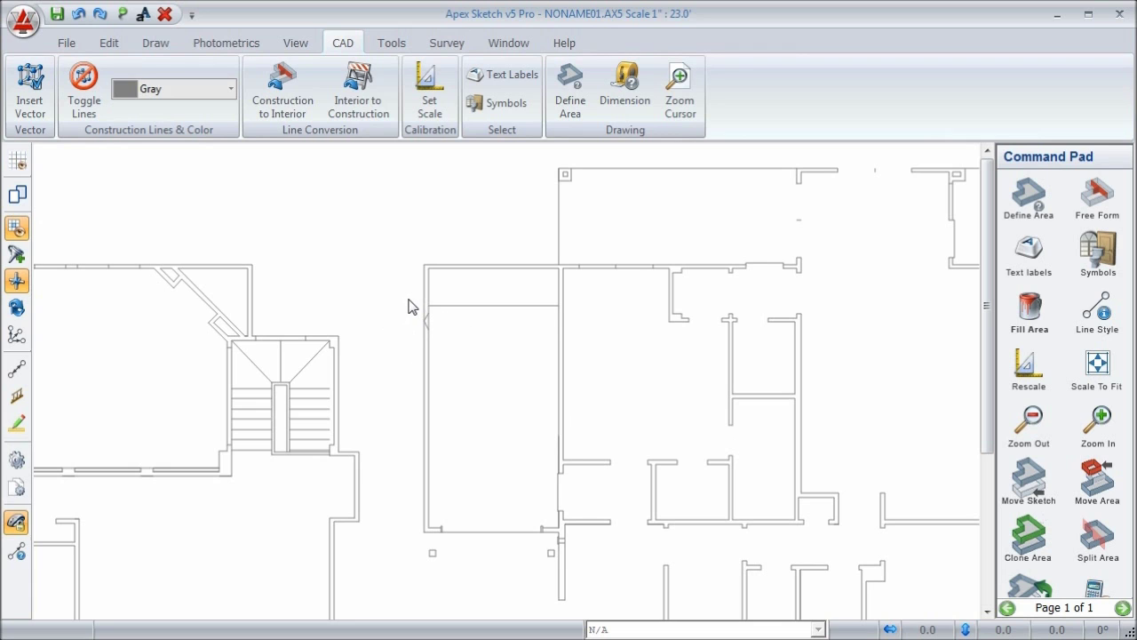
{"action": "left_click", "coordinate": [1031, 424]}
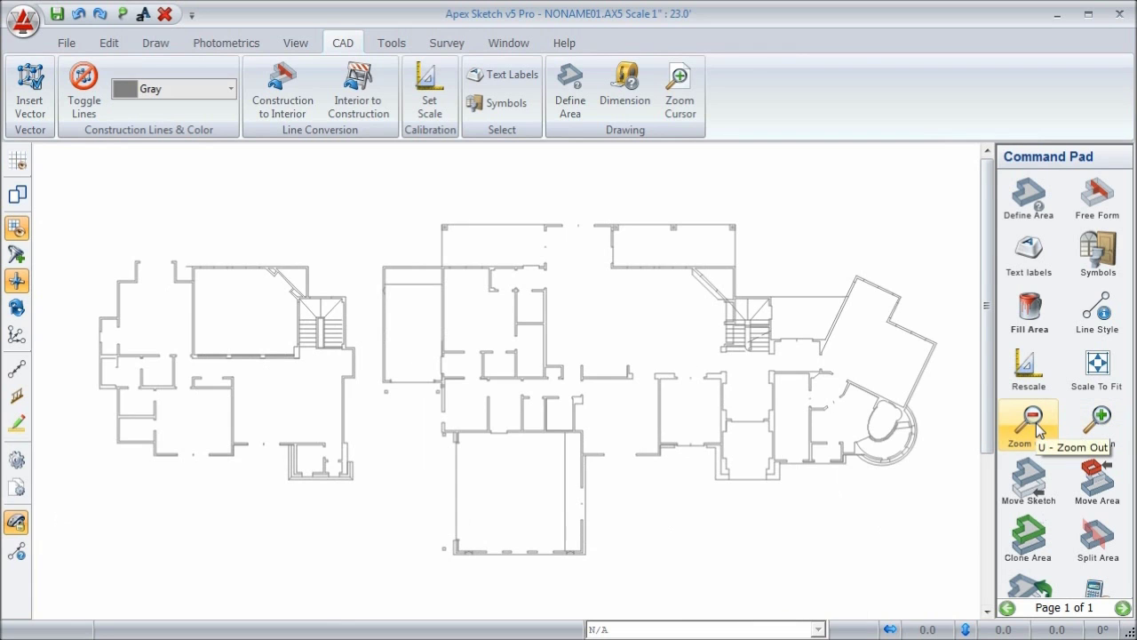
{"action": "left_click", "coordinate": [682, 92]}
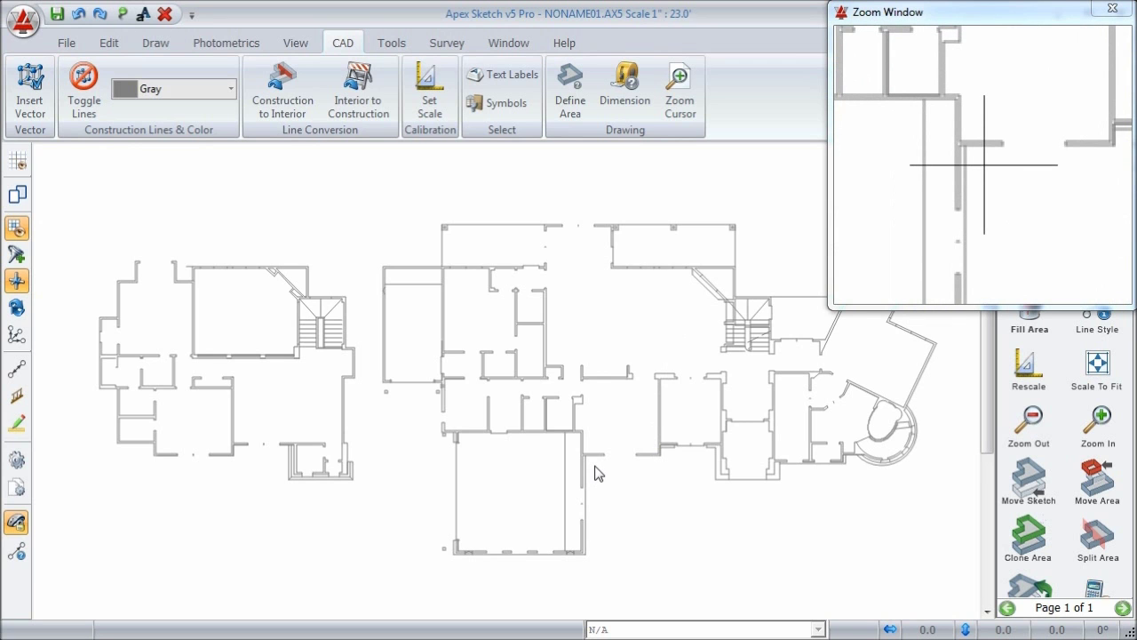
Step: Define the next area as Gross Living Area, subcategory GLA1 First Floor
{"action": "left_click", "coordinate": [571, 102]}
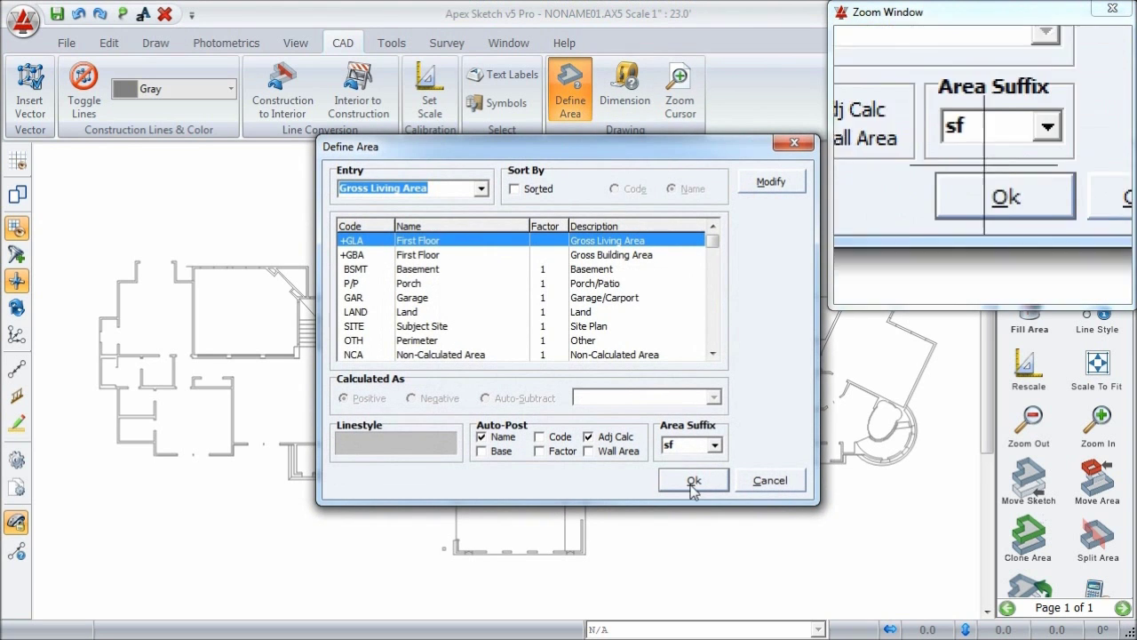
{"action": "left_click", "coordinate": [693, 484]}
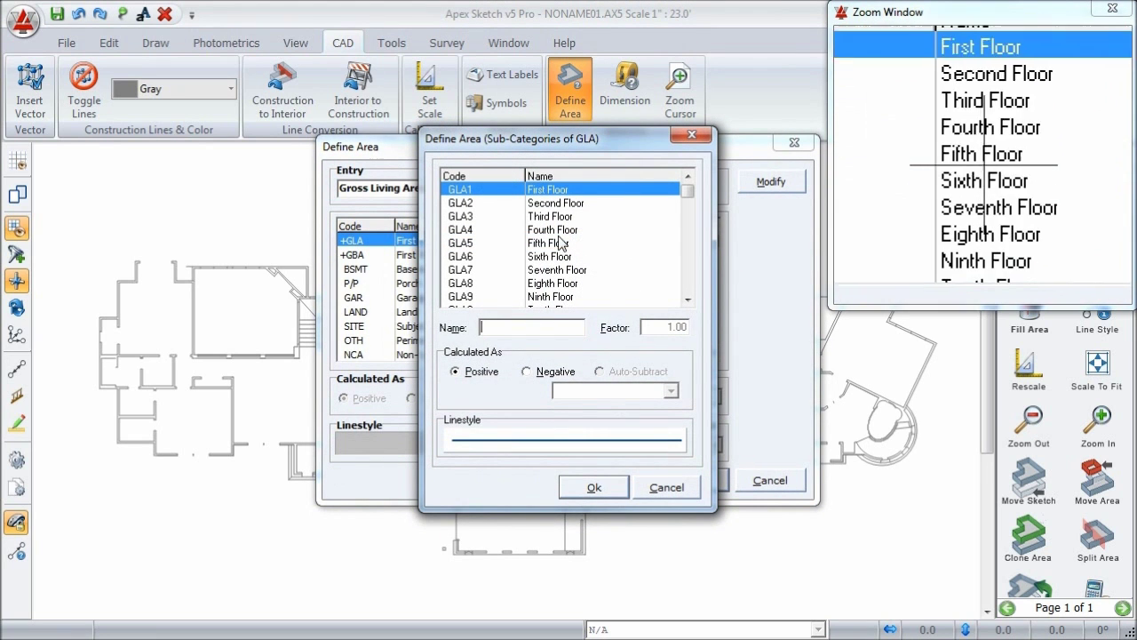
{"action": "left_click", "coordinate": [607, 489]}
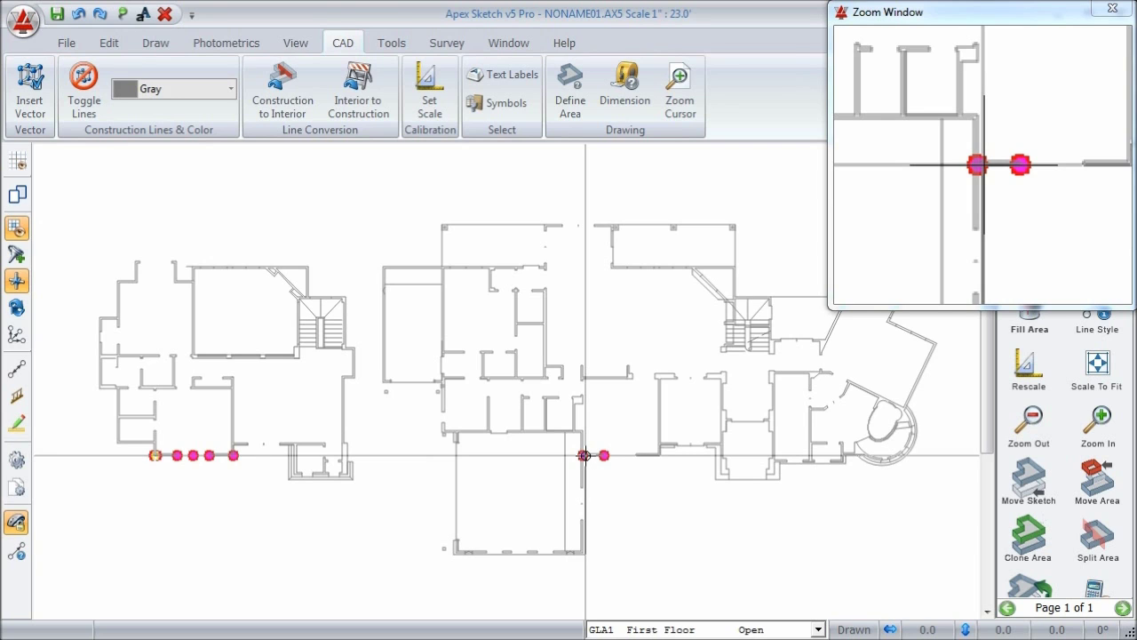
Step: Start the First Floor outline at the garage corner and trace walls 13.9', 1.5', 10.4' and 6'
{"action": "left_click", "coordinate": [584, 454]}
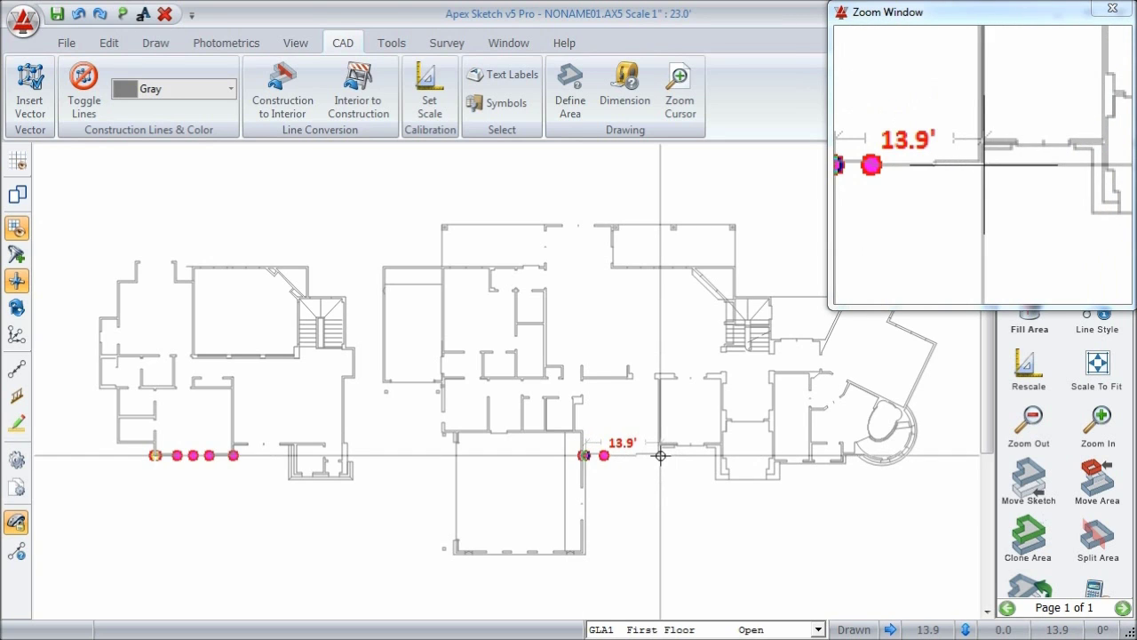
{"action": "left_click", "coordinate": [660, 455]}
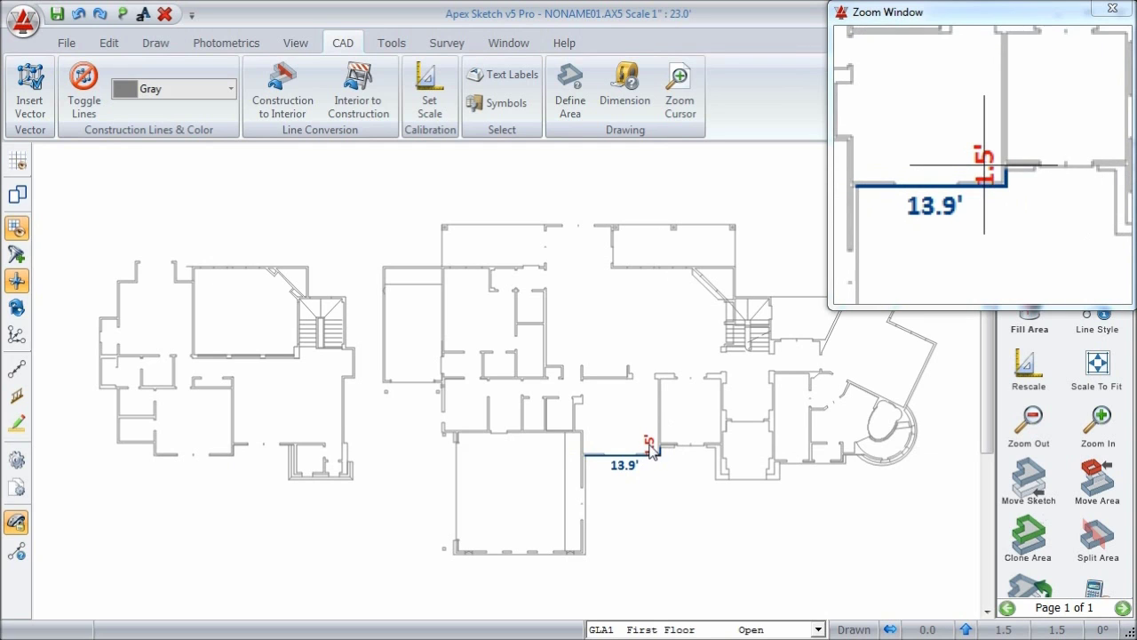
{"action": "left_click", "coordinate": [649, 440]}
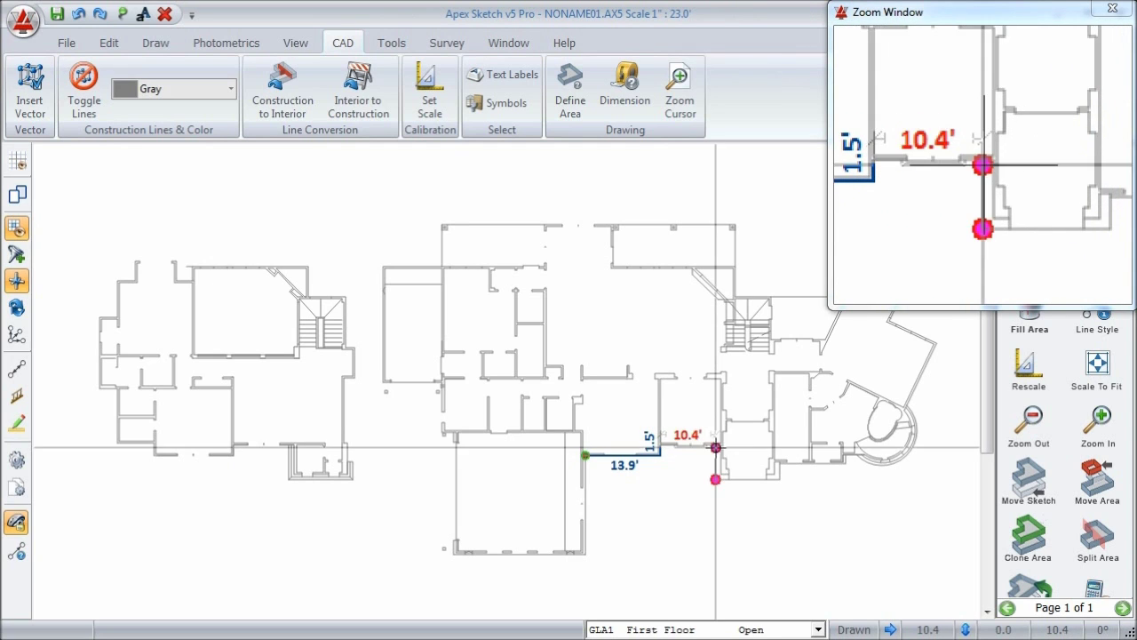
{"action": "left_click", "coordinate": [716, 447]}
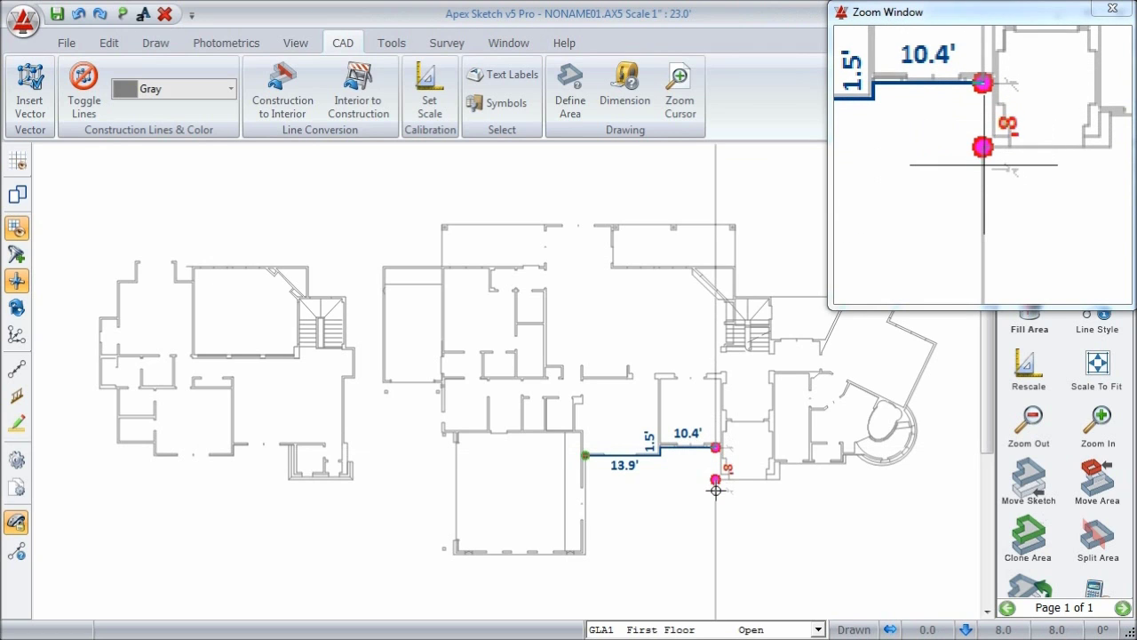
{"action": "left_click", "coordinate": [716, 464]}
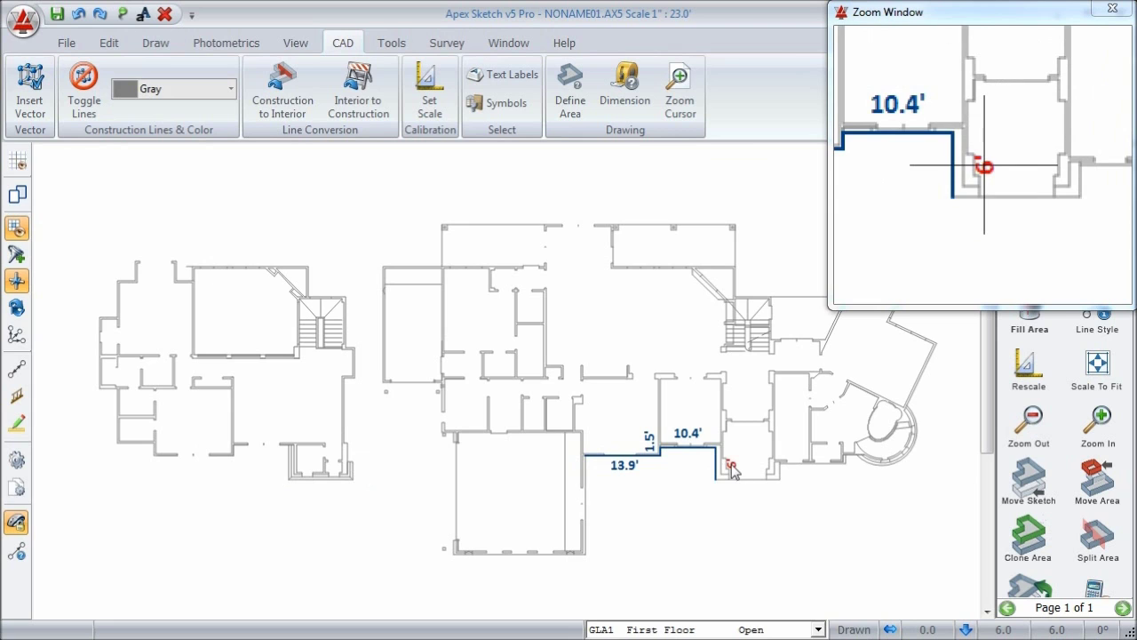
{"action": "left_click", "coordinate": [716, 478]}
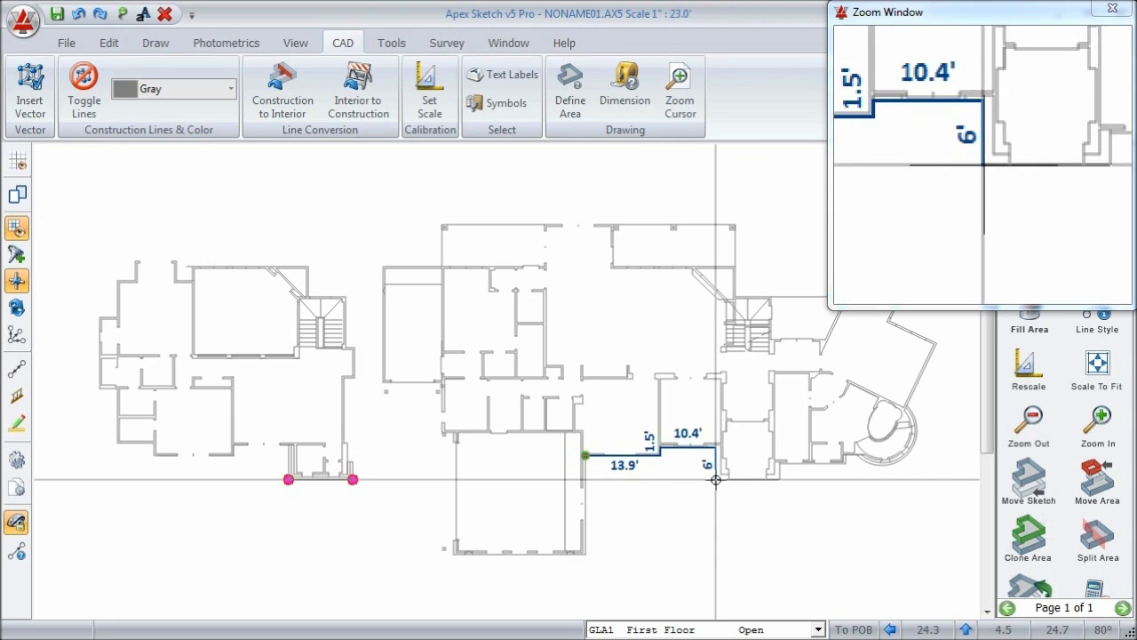
Step: Continue the outline eastward with wall segments 12', 2.9', 12.3', 1.8' and 2.1'
{"action": "left_click", "coordinate": [780, 478]}
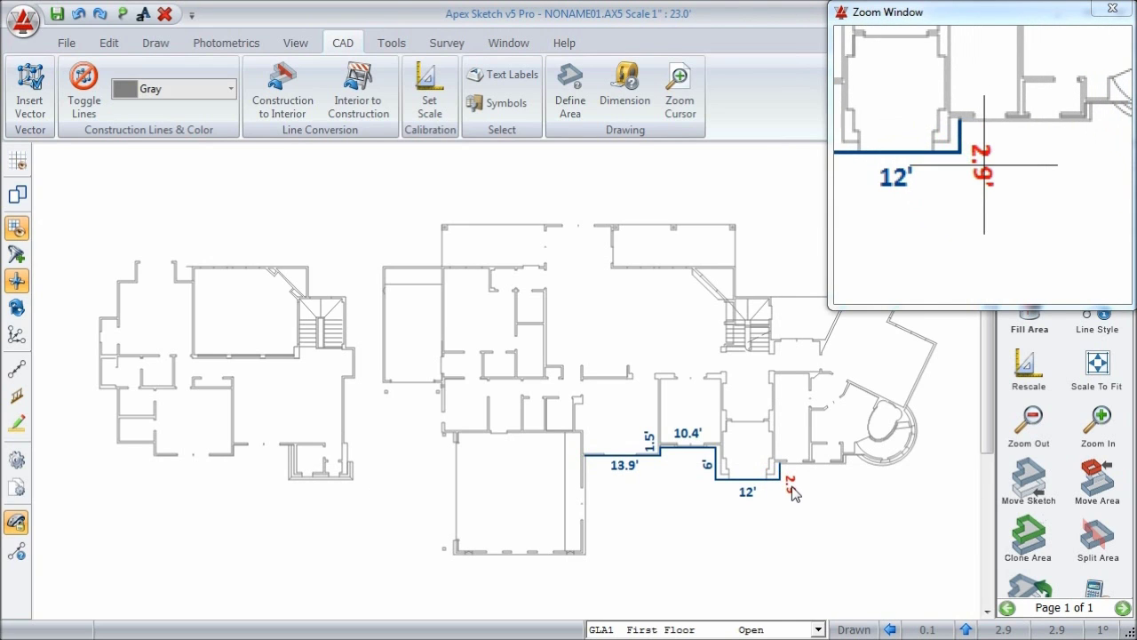
{"action": "left_click", "coordinate": [780, 464]}
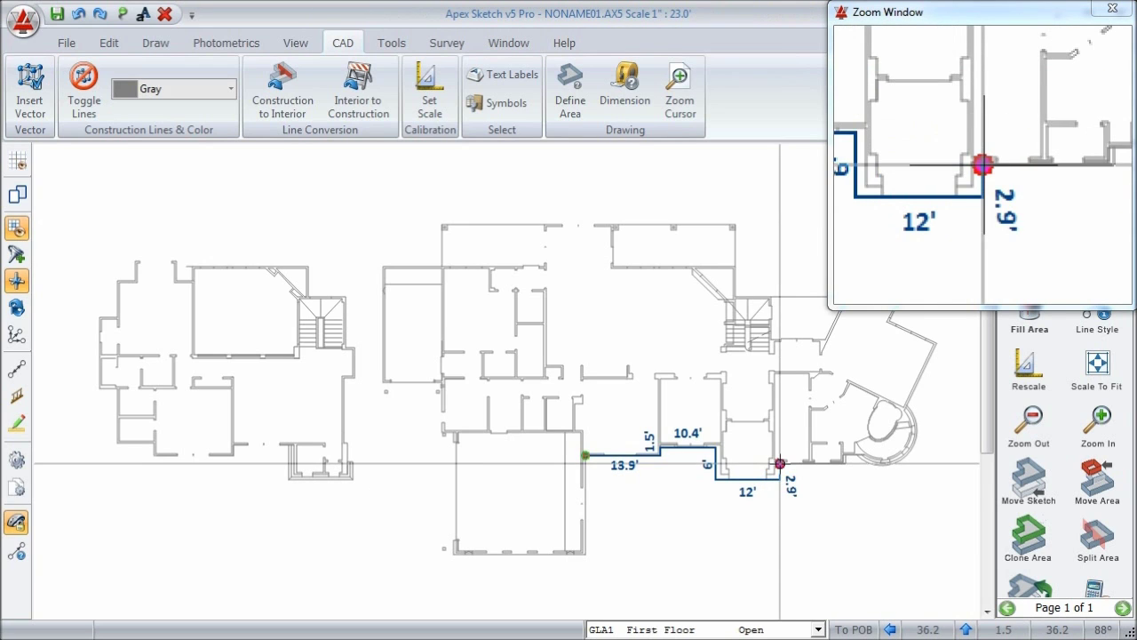
{"action": "left_click", "coordinate": [846, 462]}
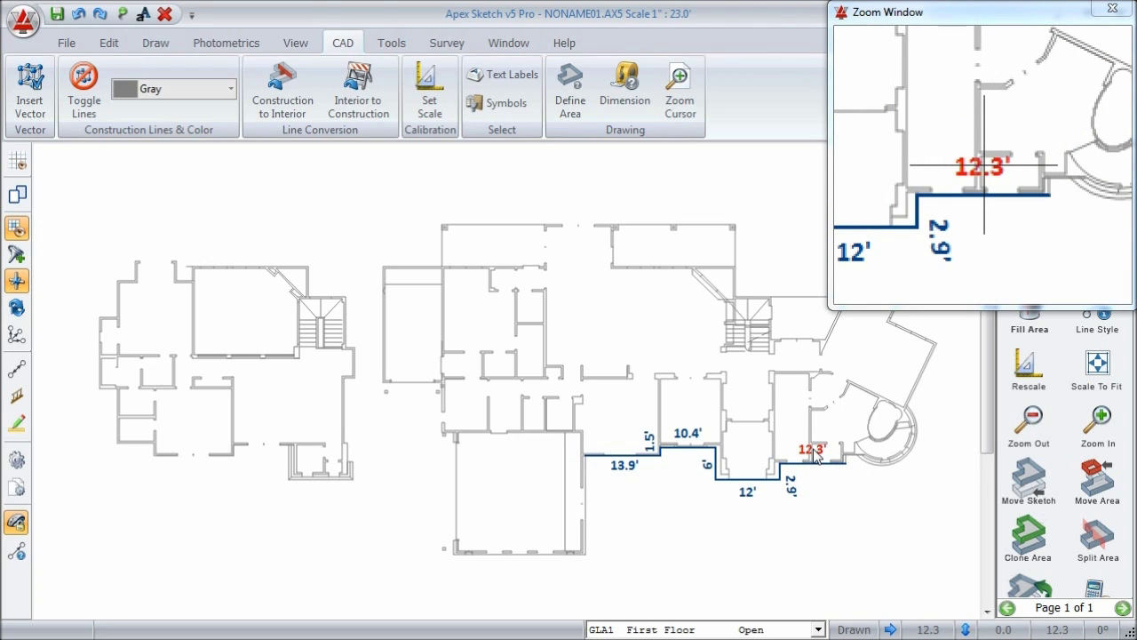
{"action": "left_click", "coordinate": [845, 462]}
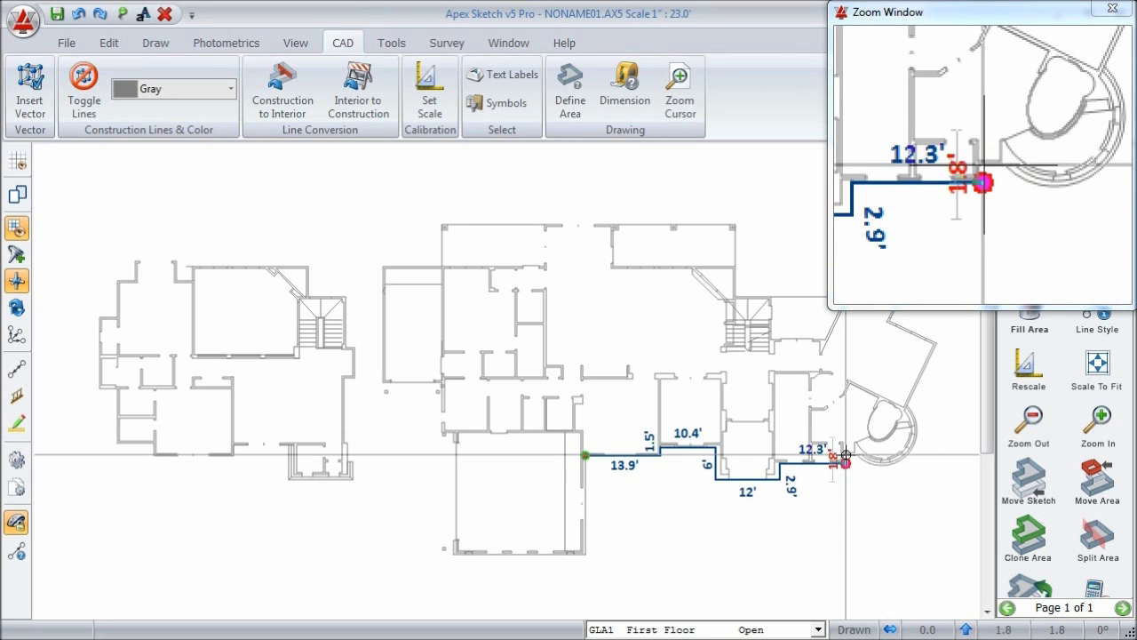
{"action": "left_click", "coordinate": [846, 456]}
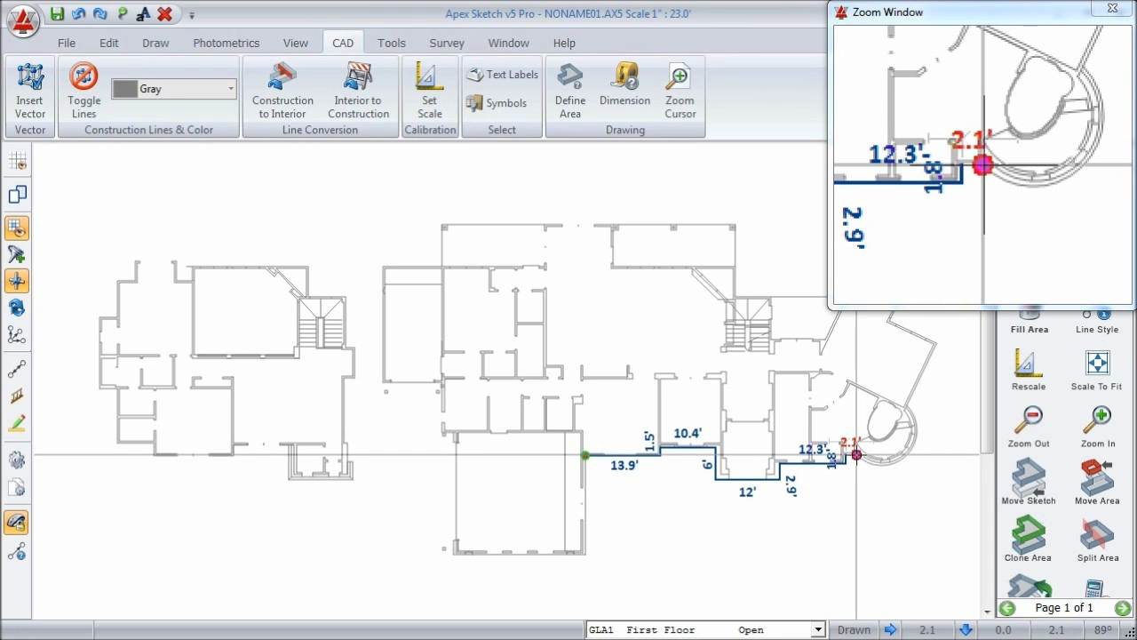
{"action": "left_click", "coordinate": [855, 455]}
{"action": "left_click", "coordinate": [854, 451]}
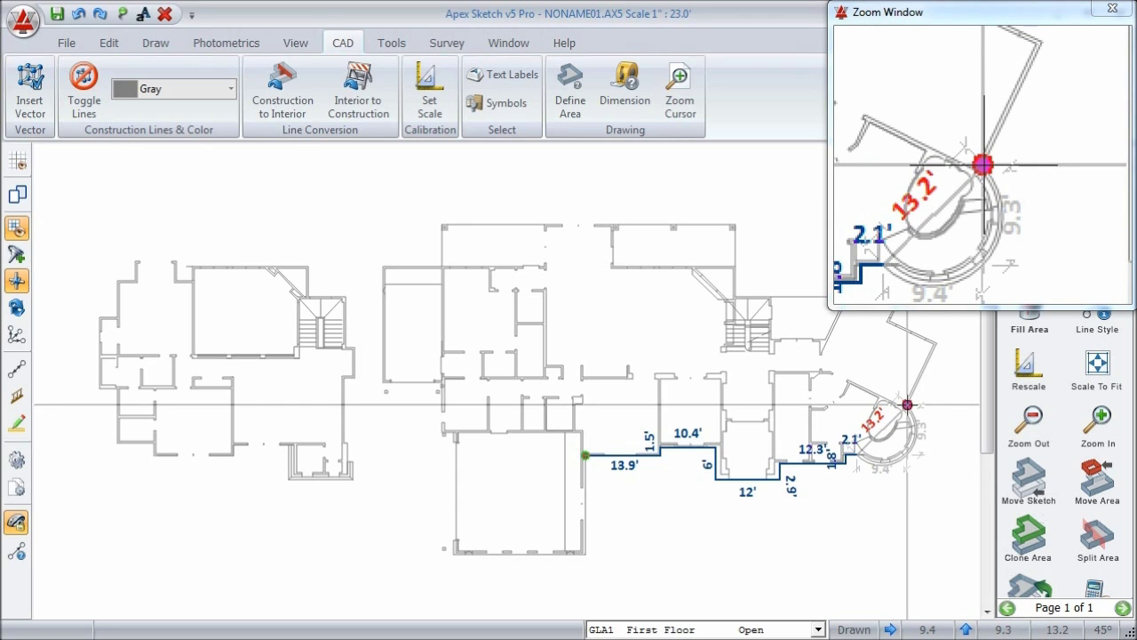
Step: Bend the next wall into a 180° arc around the stair tower, fixing the 20.8' curve
{"action": "left_click", "coordinate": [907, 404]}
{"action": "scroll", "coordinate": [907, 404], "scroll_direction": "up", "scroll_amount": 5}
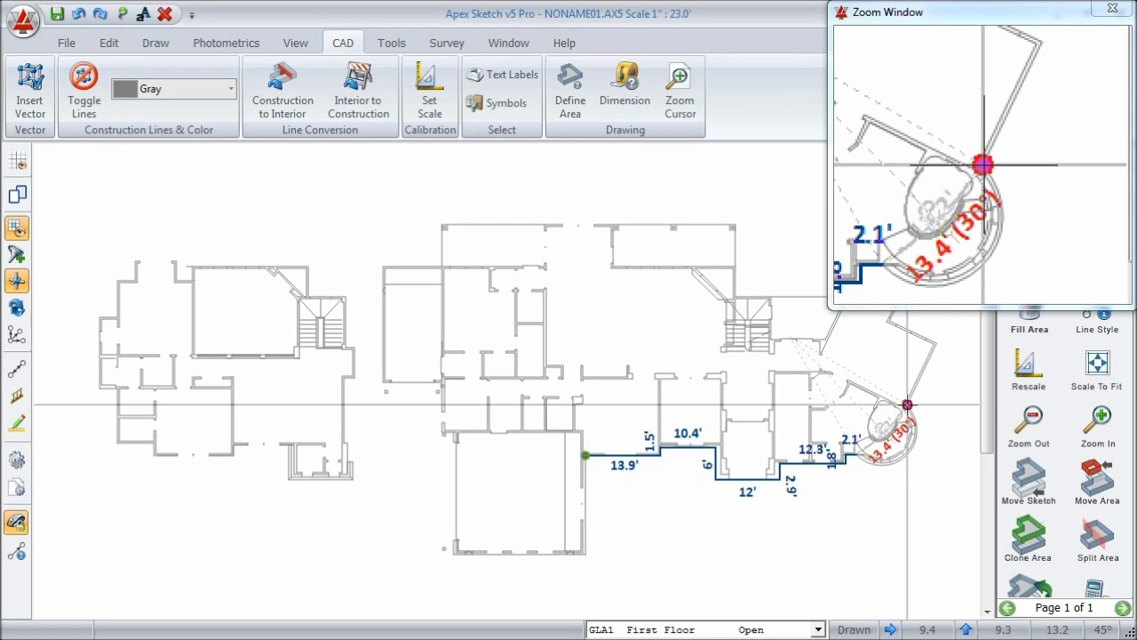
{"action": "scroll", "coordinate": [907, 404], "scroll_direction": "up", "scroll_amount": 5}
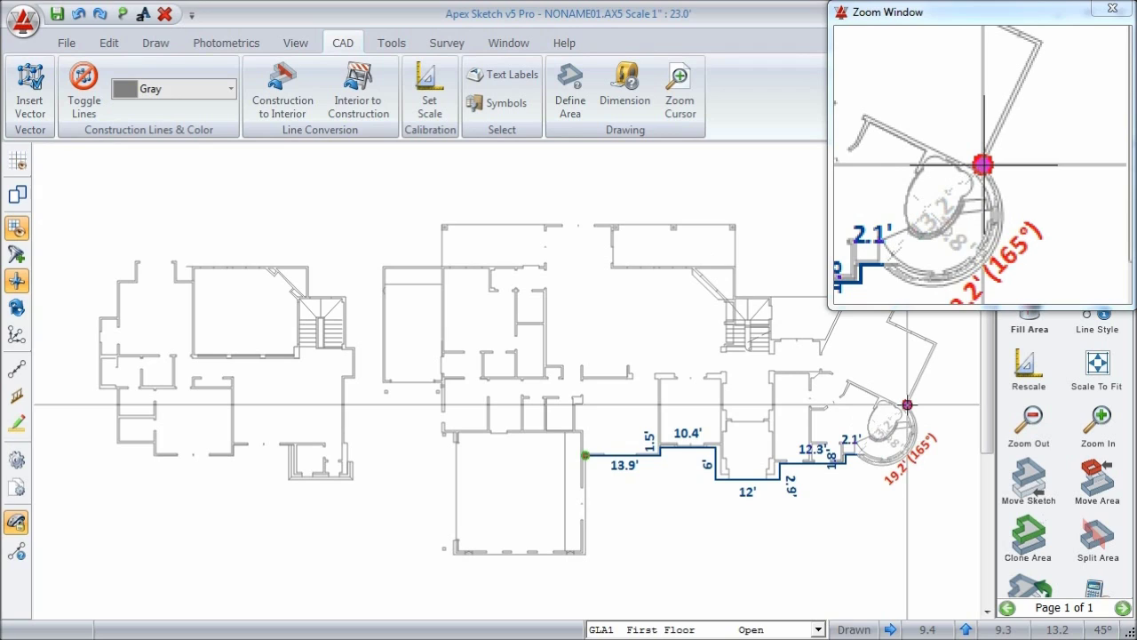
{"action": "scroll", "coordinate": [907, 404], "scroll_direction": "up", "scroll_amount": 1}
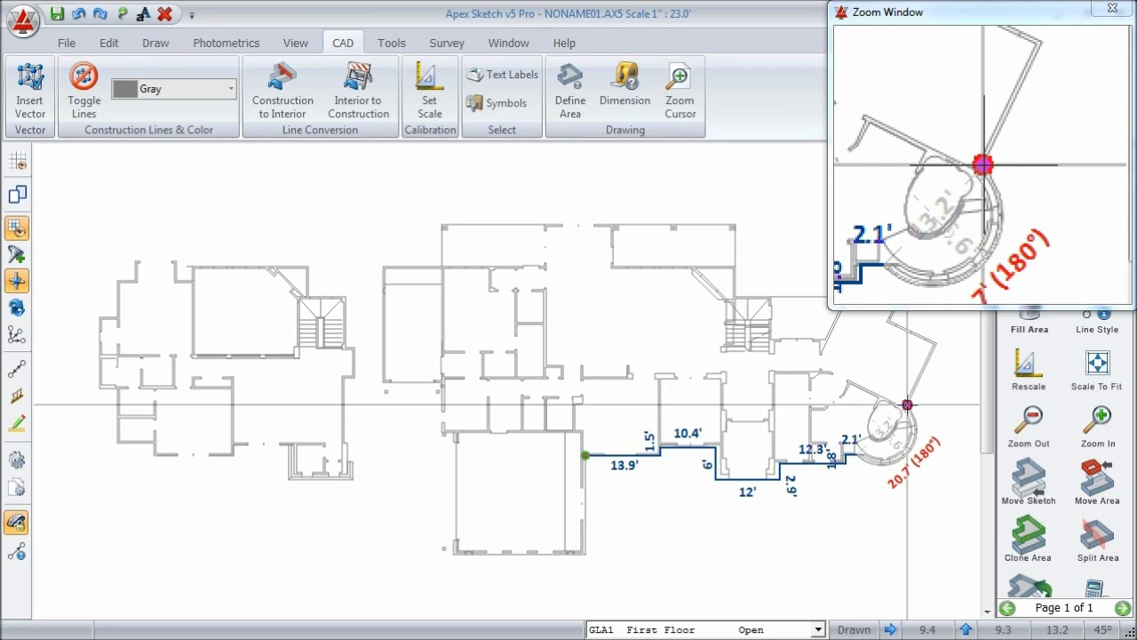
{"action": "scroll", "coordinate": [907, 404], "scroll_direction": "up", "scroll_amount": 1}
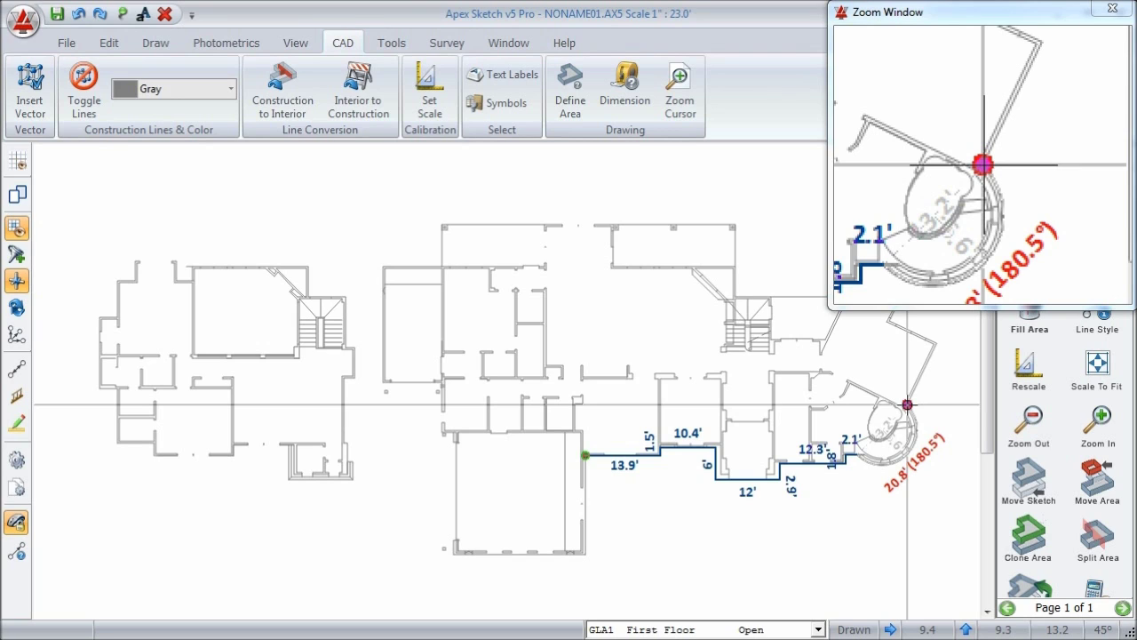
{"action": "left_click", "coordinate": [907, 404]}
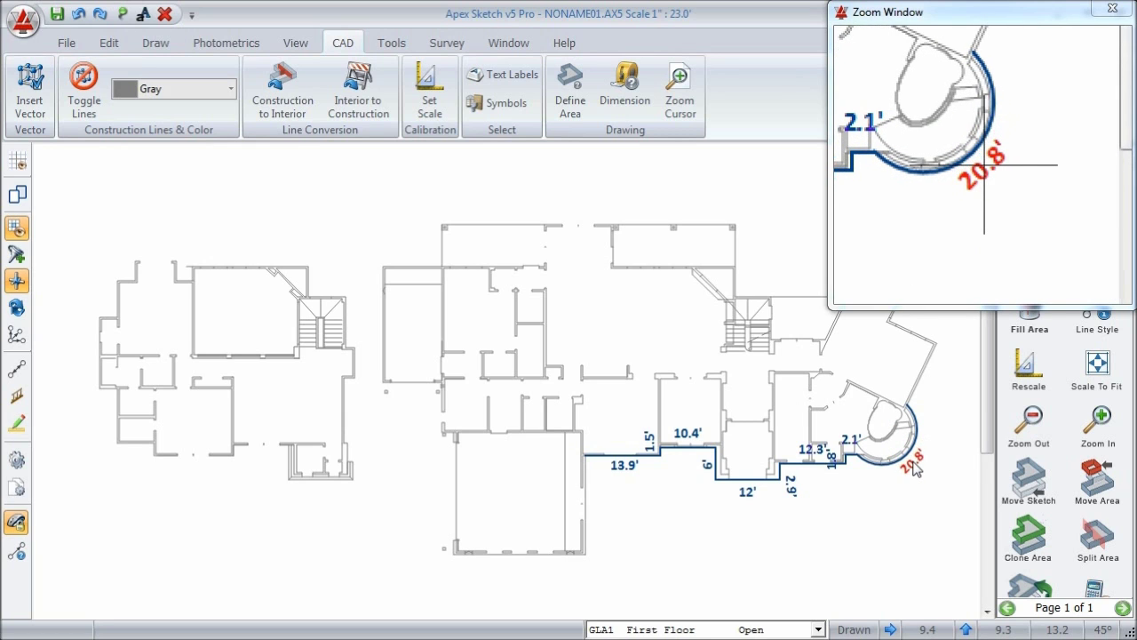
{"action": "left_click", "coordinate": [915, 468]}
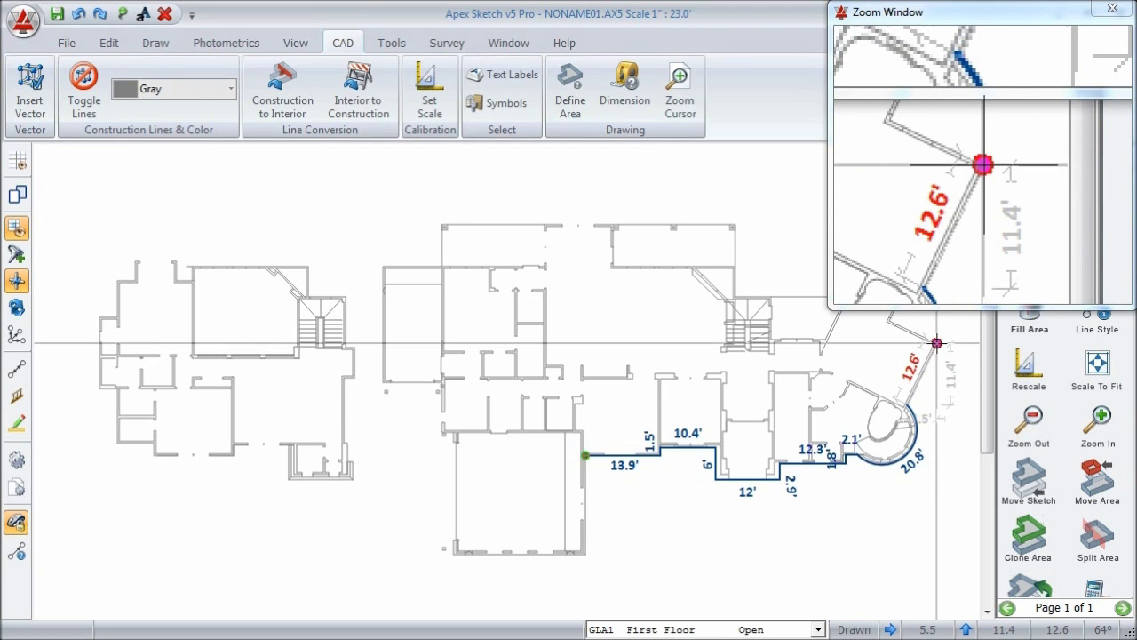
Step: Place the 12.6' wall along the stair tower's angled side
{"action": "left_click", "coordinate": [936, 342]}
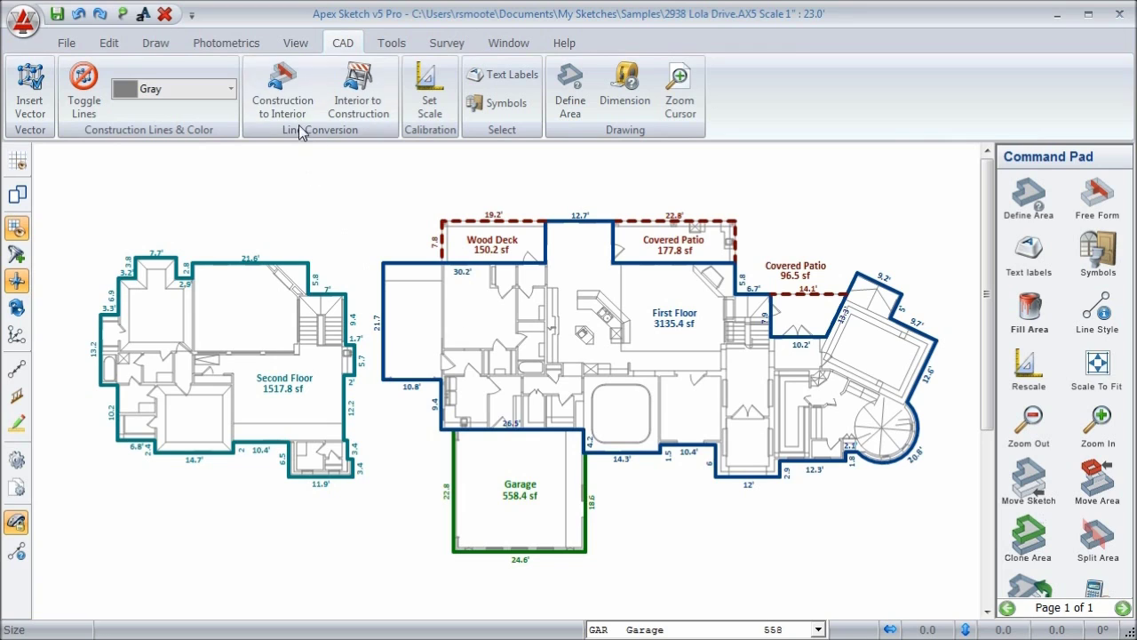
{"action": "left_click", "coordinate": [294, 100]}
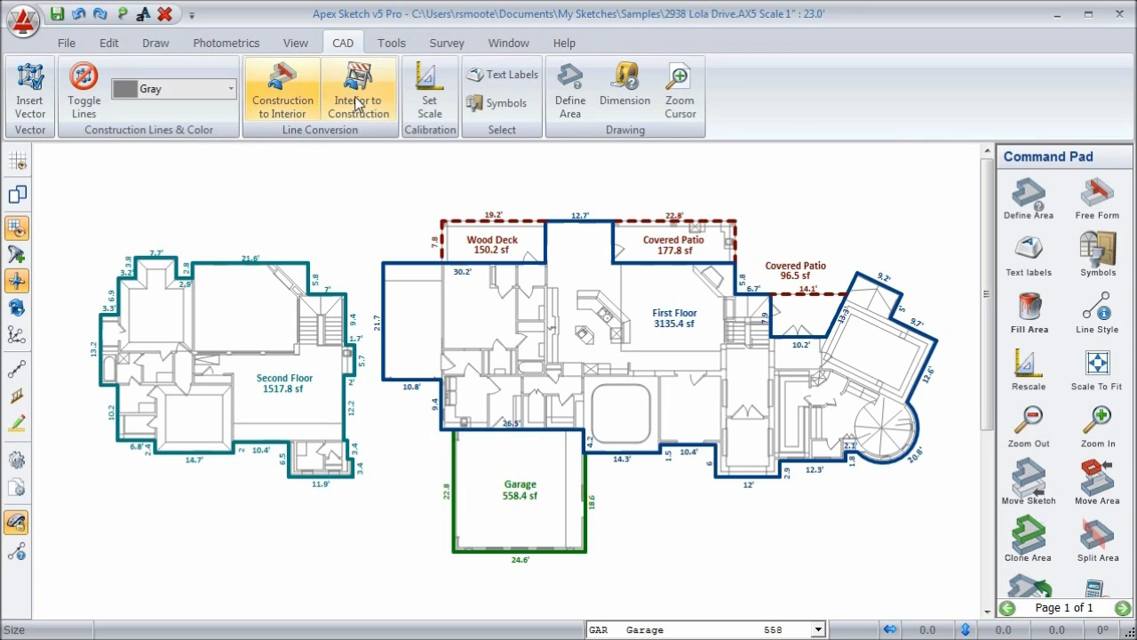
{"action": "left_click", "coordinate": [291, 91]}
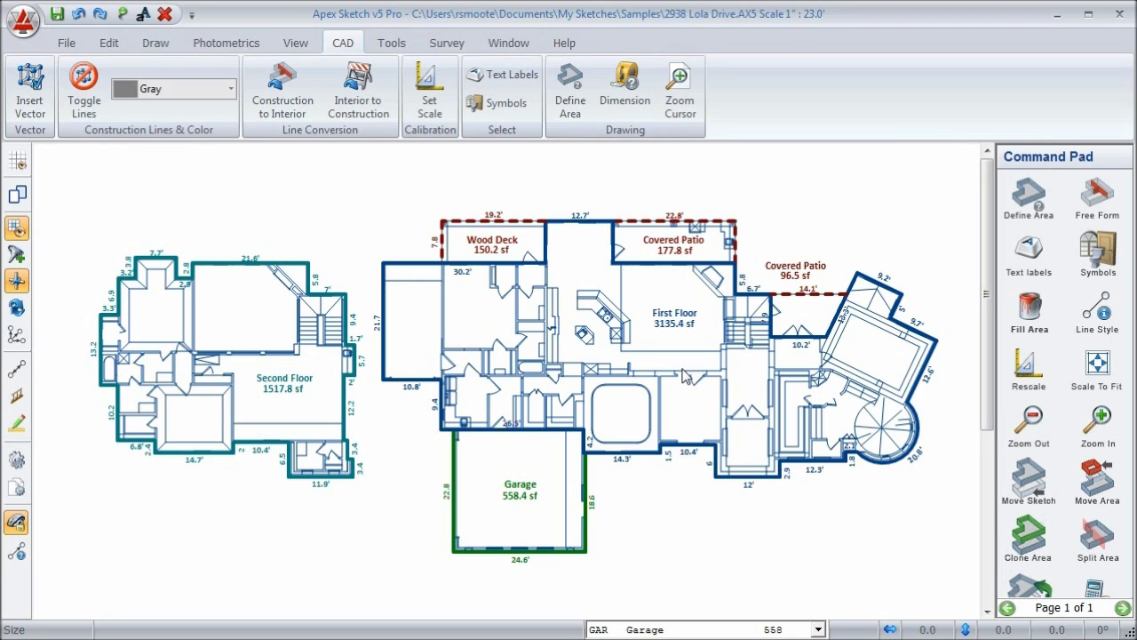
{"action": "left_click", "coordinate": [360, 88]}
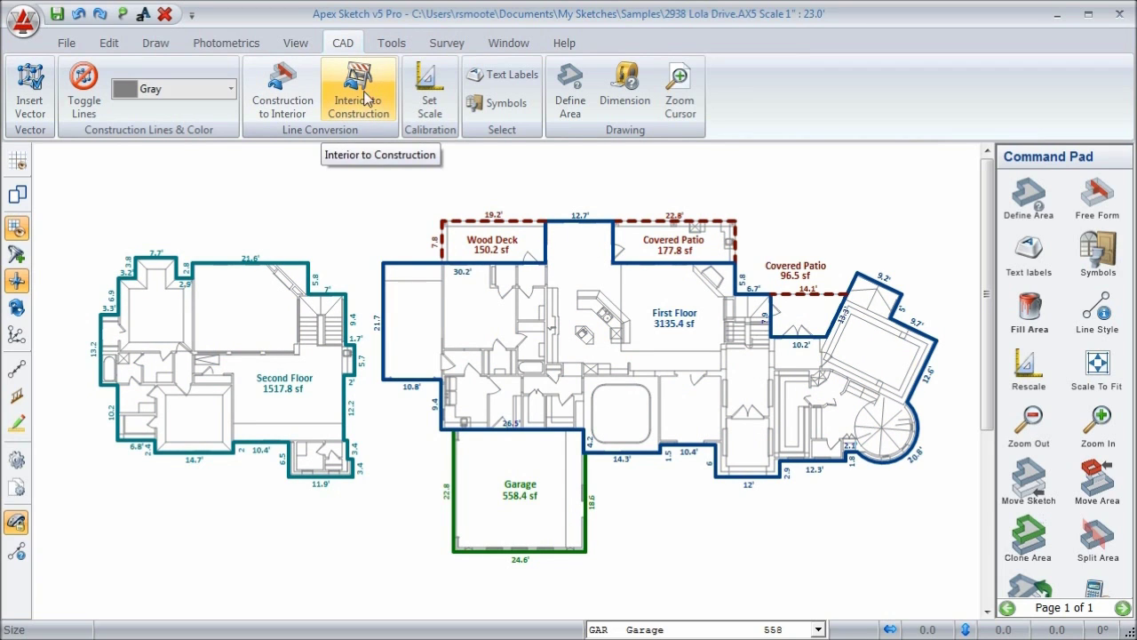
{"action": "left_click", "coordinate": [84, 89]}
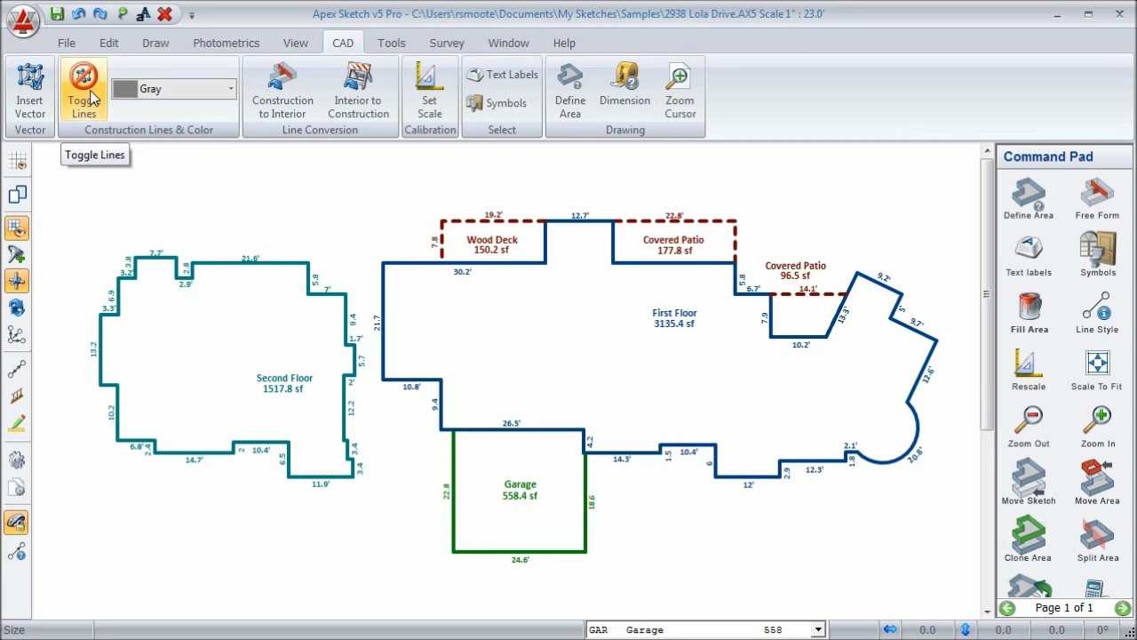
{"action": "left_click", "coordinate": [91, 96]}
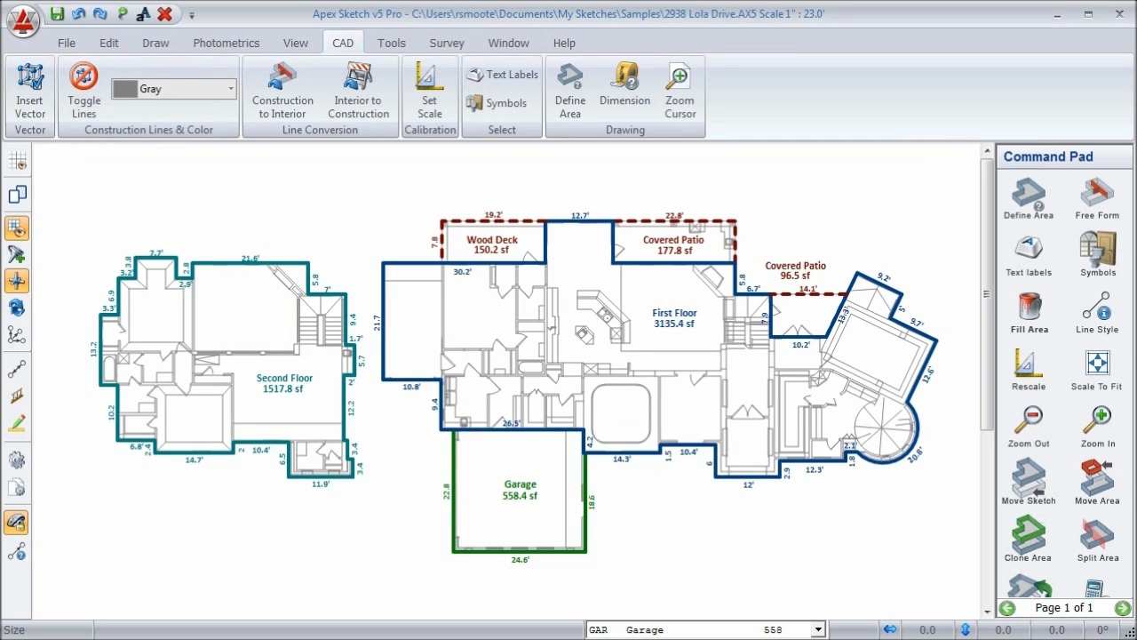